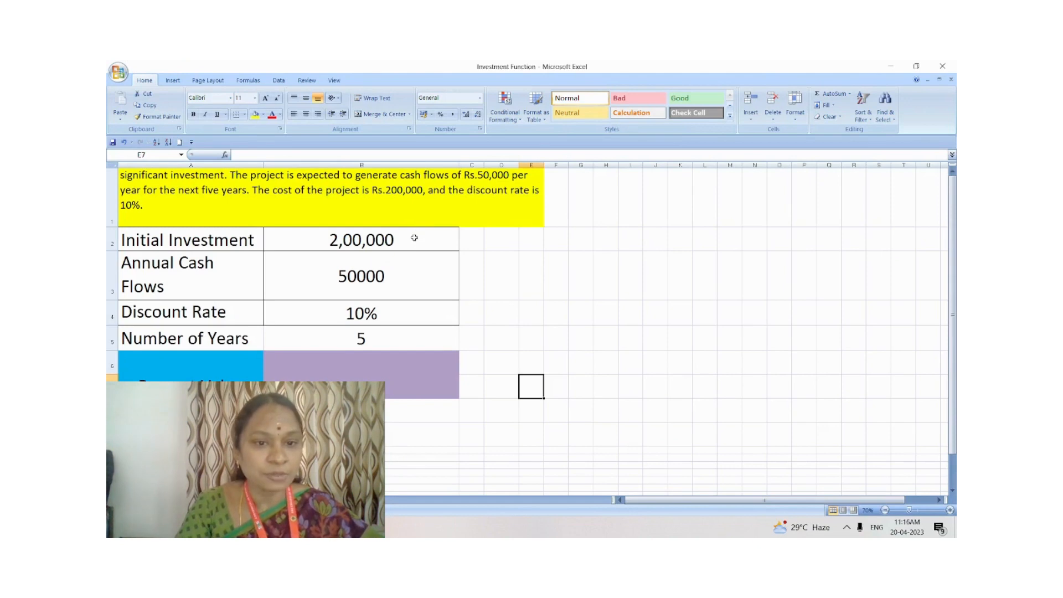
left_click(414, 236)
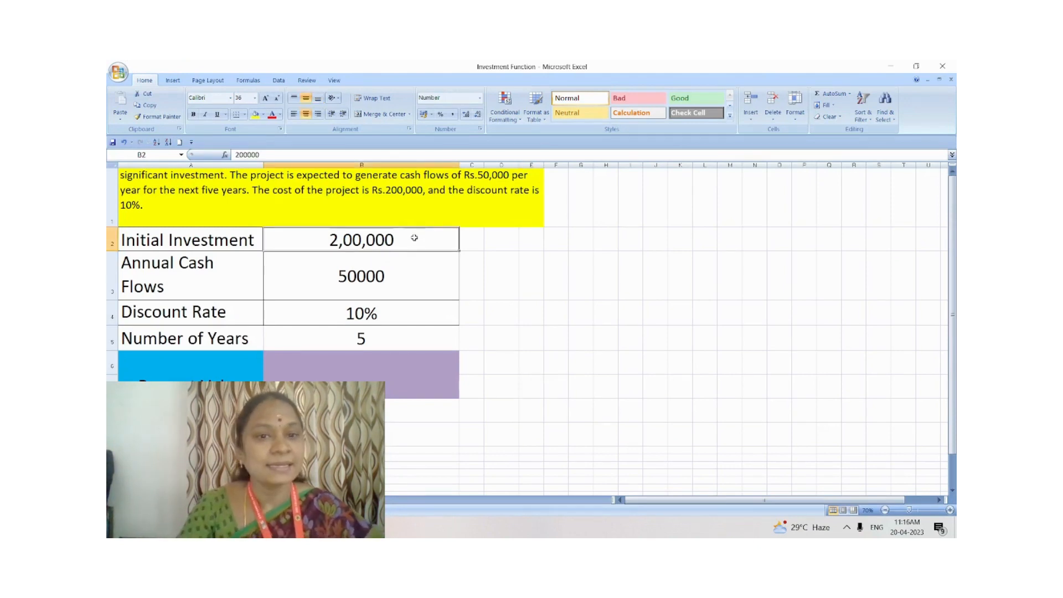
left_click(377, 278)
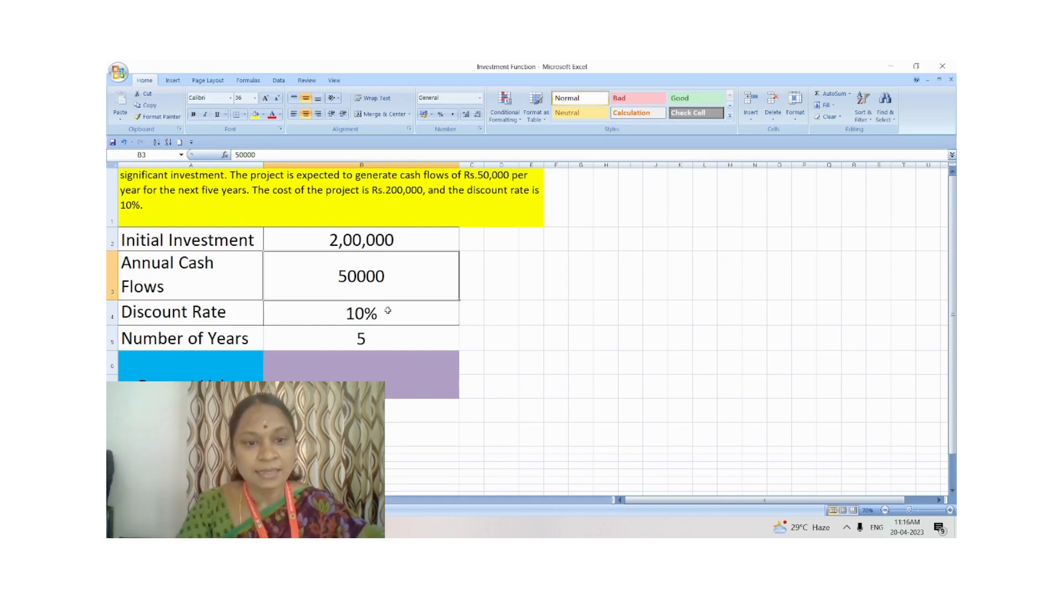
left_click(361, 389)
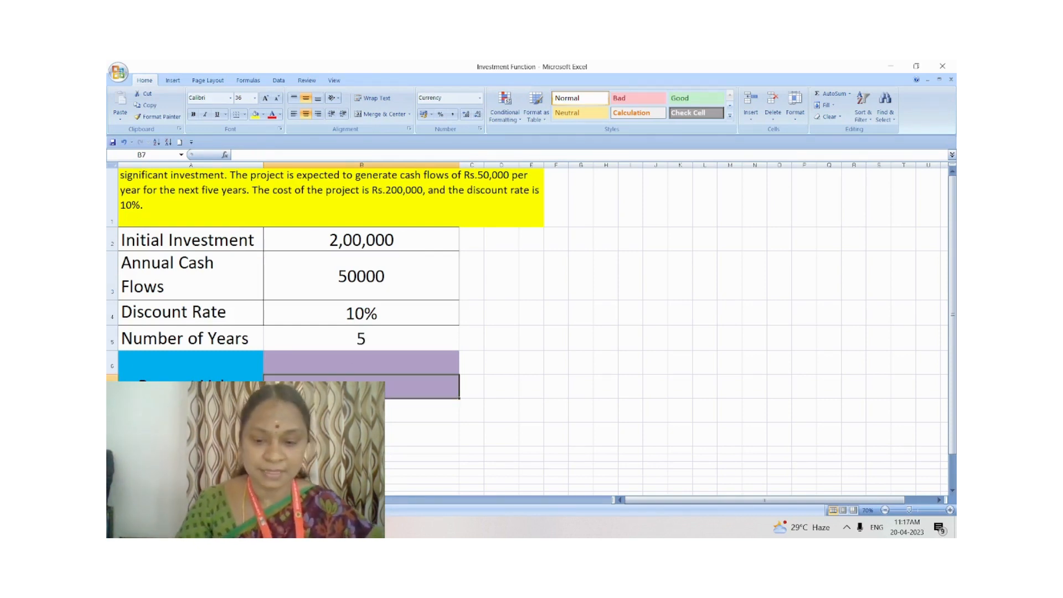
- Enter the present value formula =PV(B4,B5,B3,0,0) in cell B6, using the discount rate, number of years and annual cash flows
left_click(338, 359)
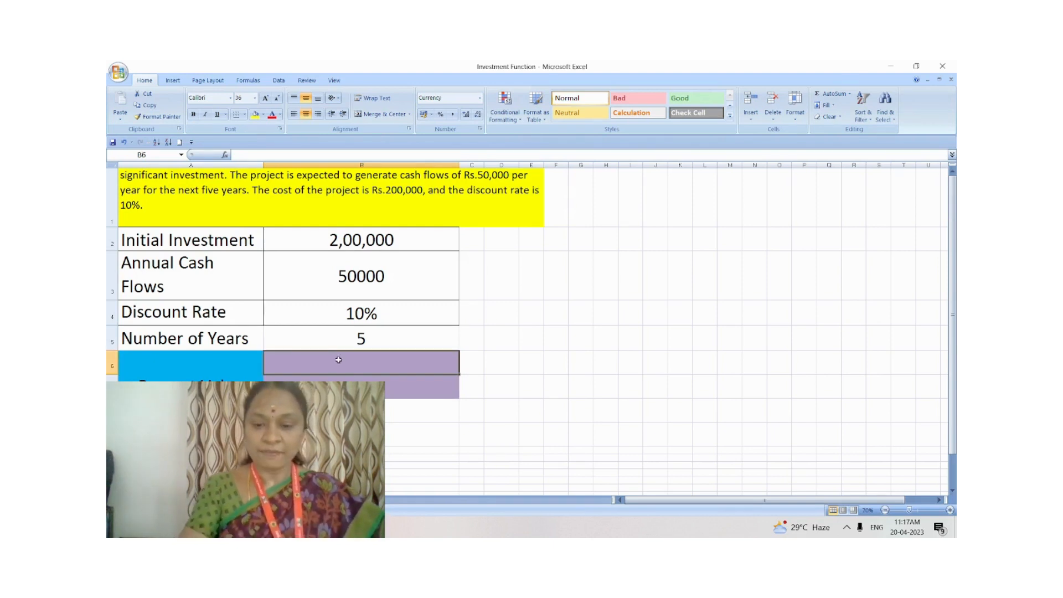
type("=")
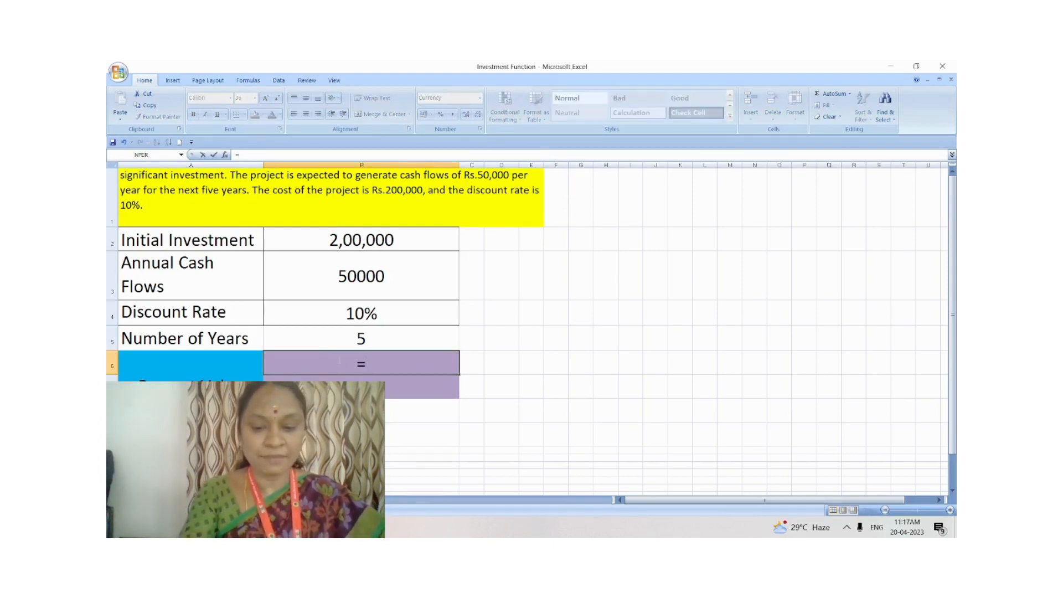
type("pv(")
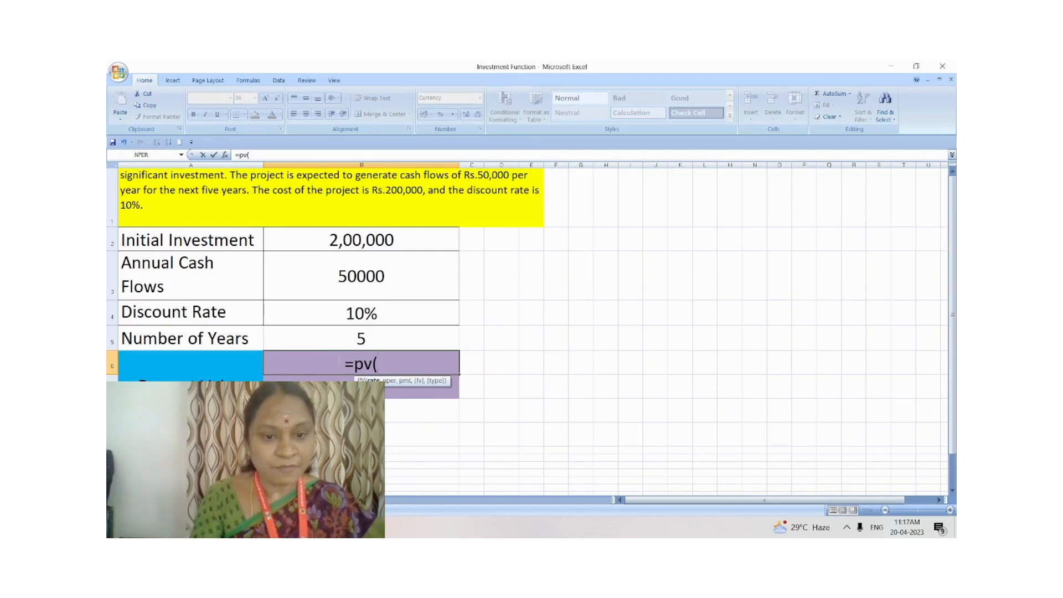
left_click(375, 315)
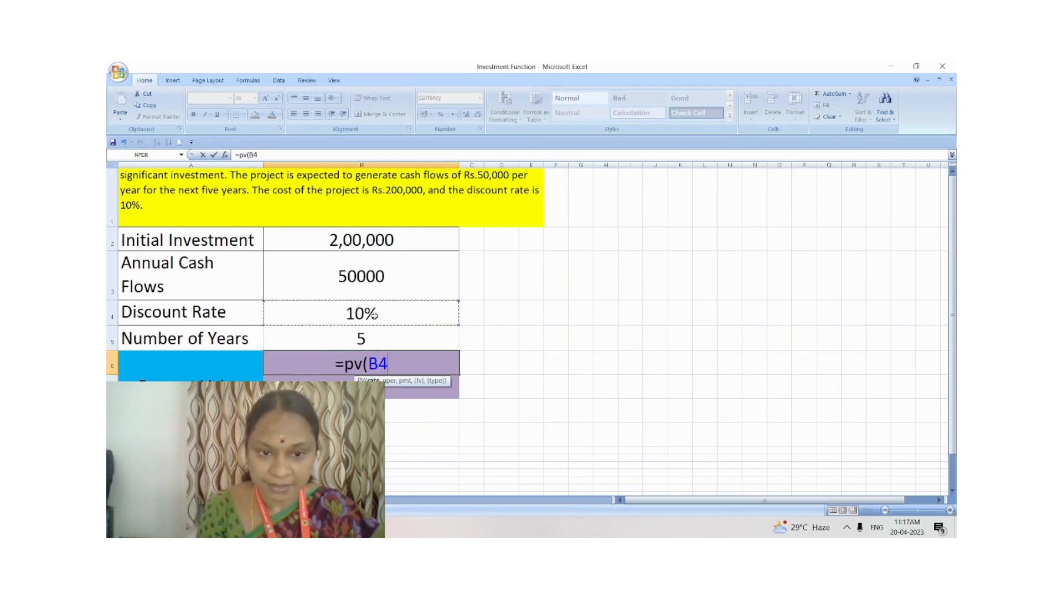
type(",")
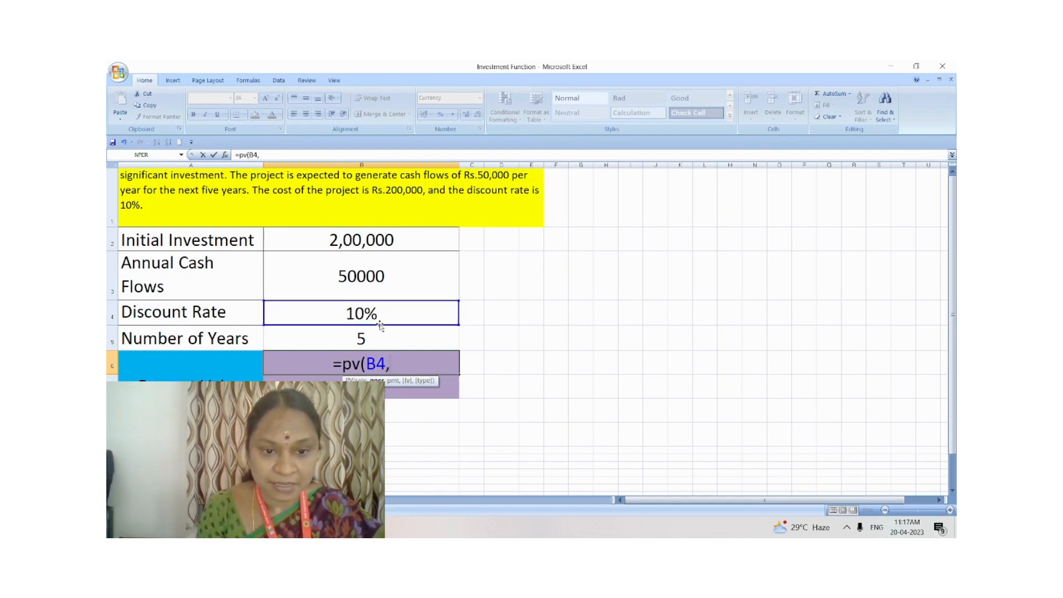
left_click(377, 339)
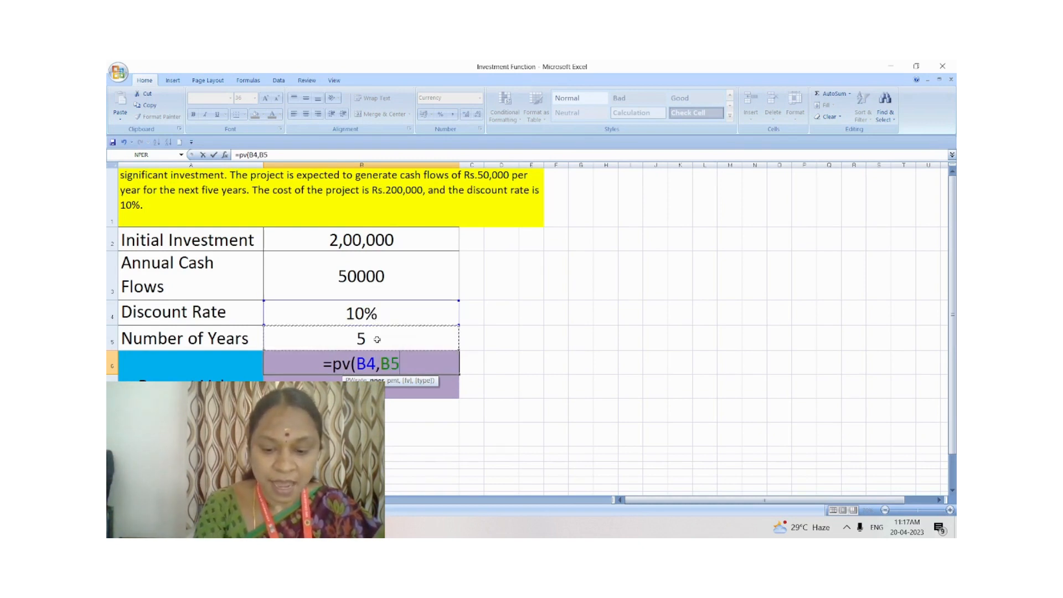
type(",")
left_click(376, 268)
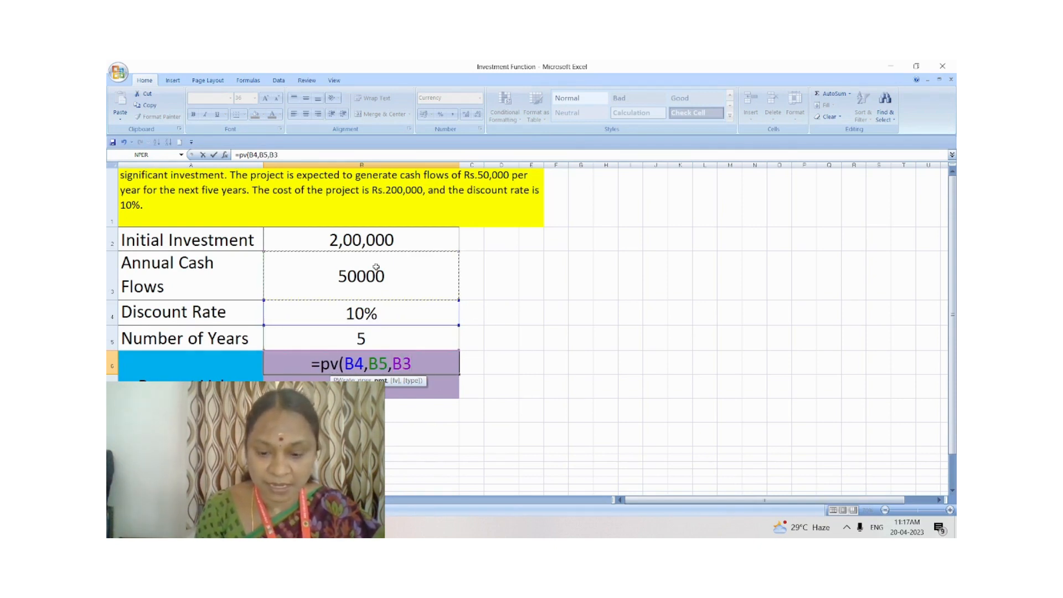
type(",")
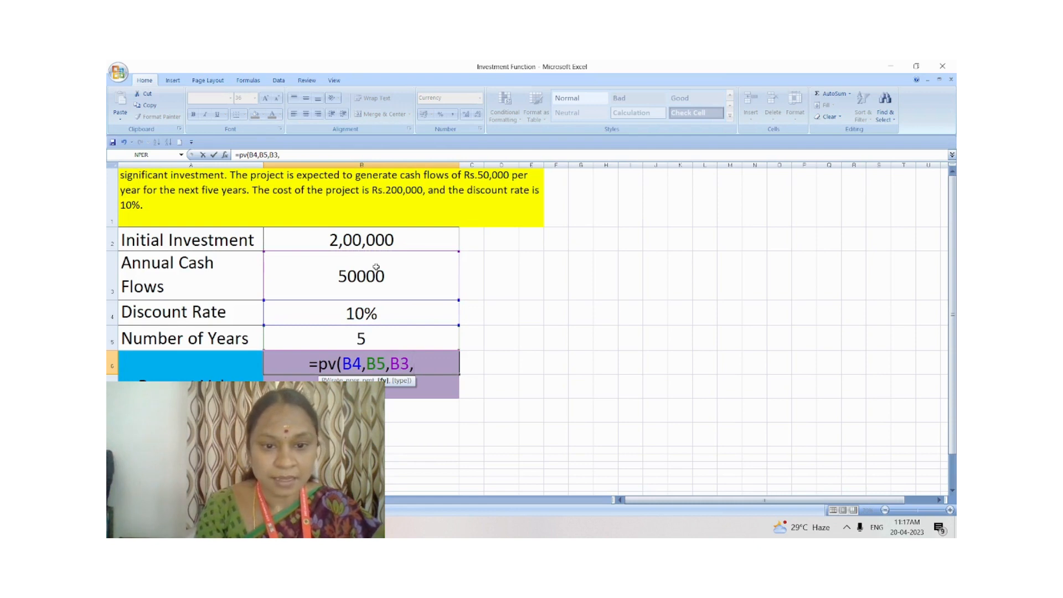
type("0")
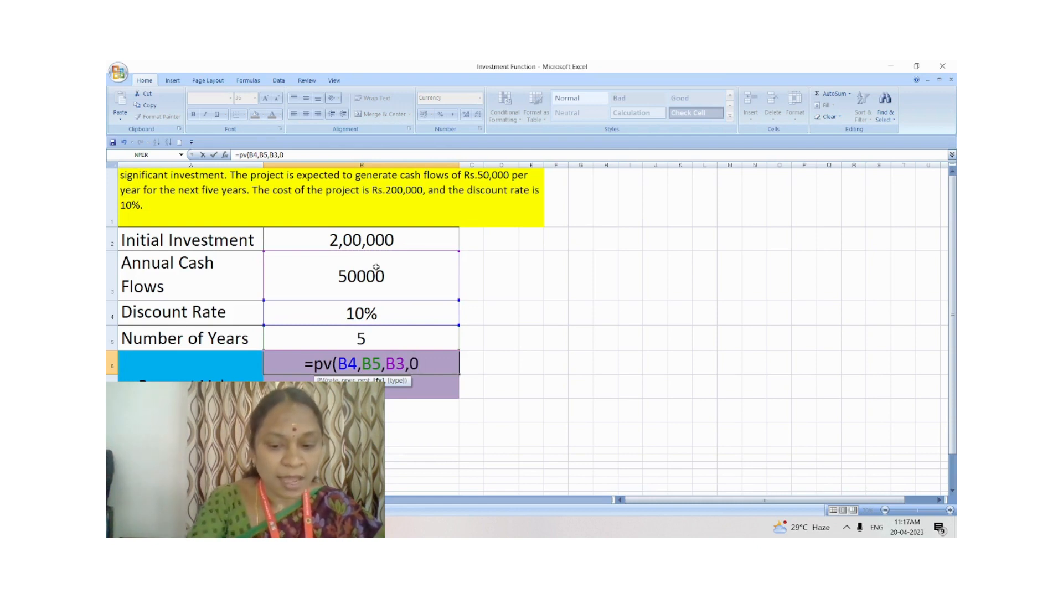
type(",")
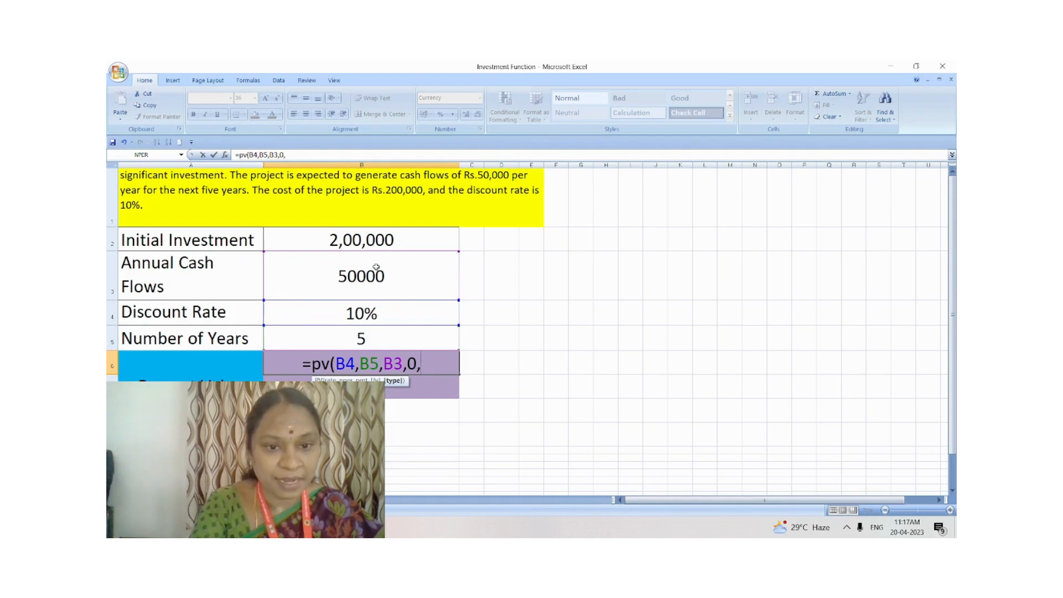
type("0")
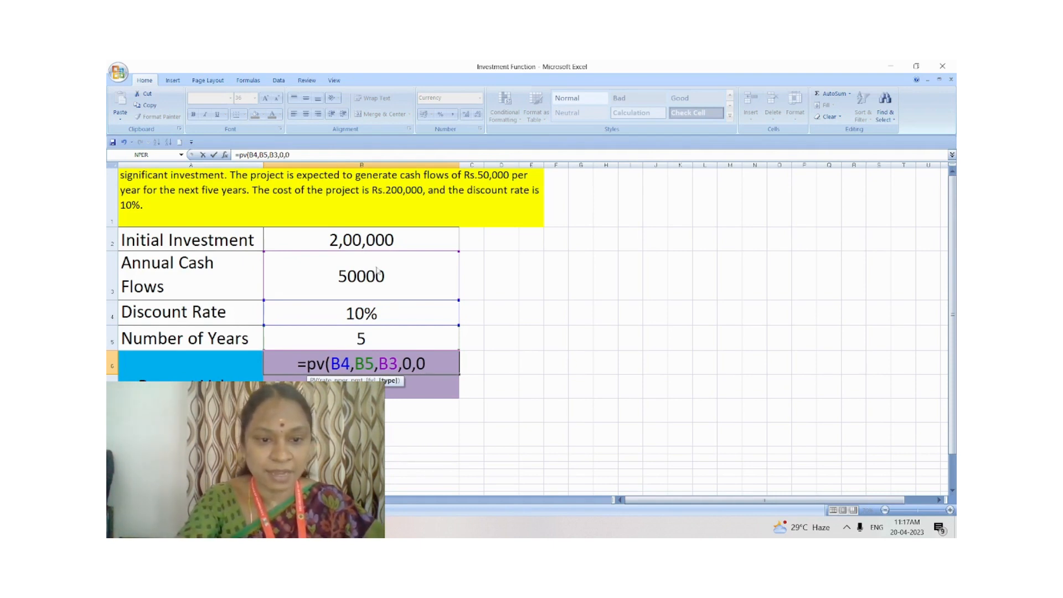
type(")")
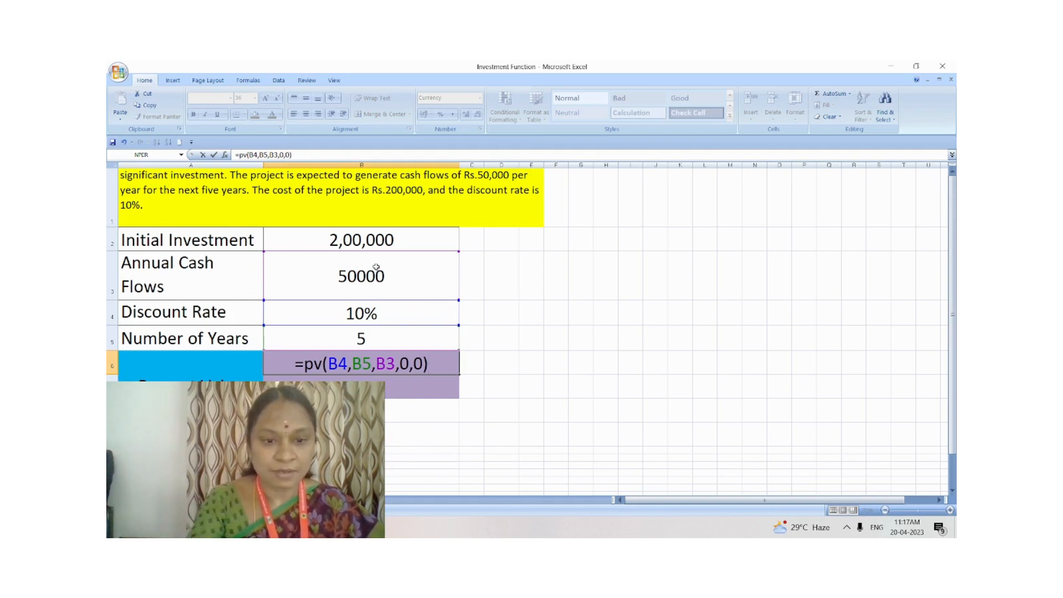
key("Return")
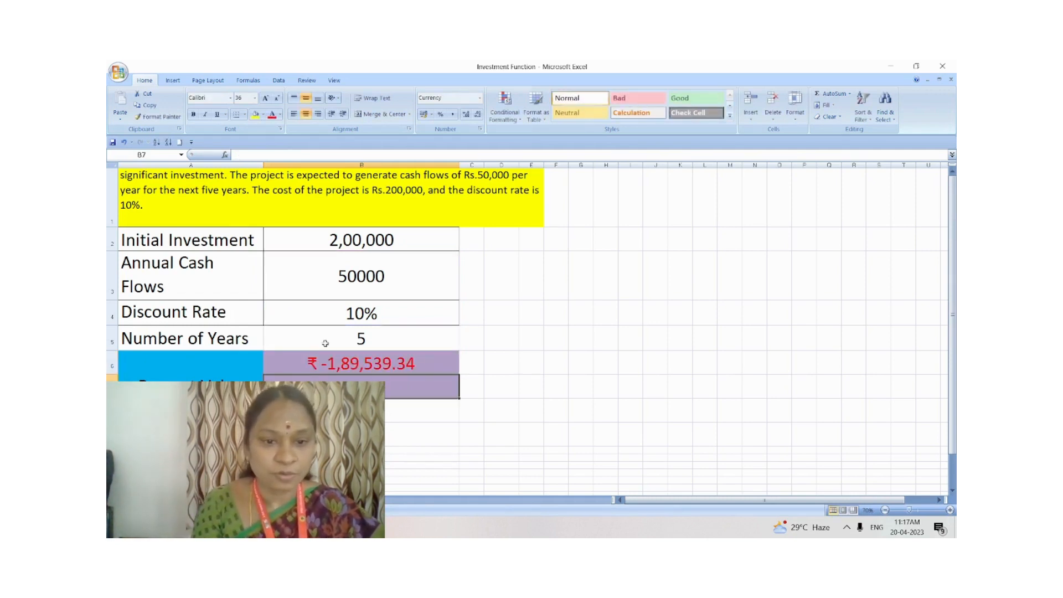
- Make the annual cash flows in cell B3 negative by entering the amount as (50000)
double_click(339, 279)
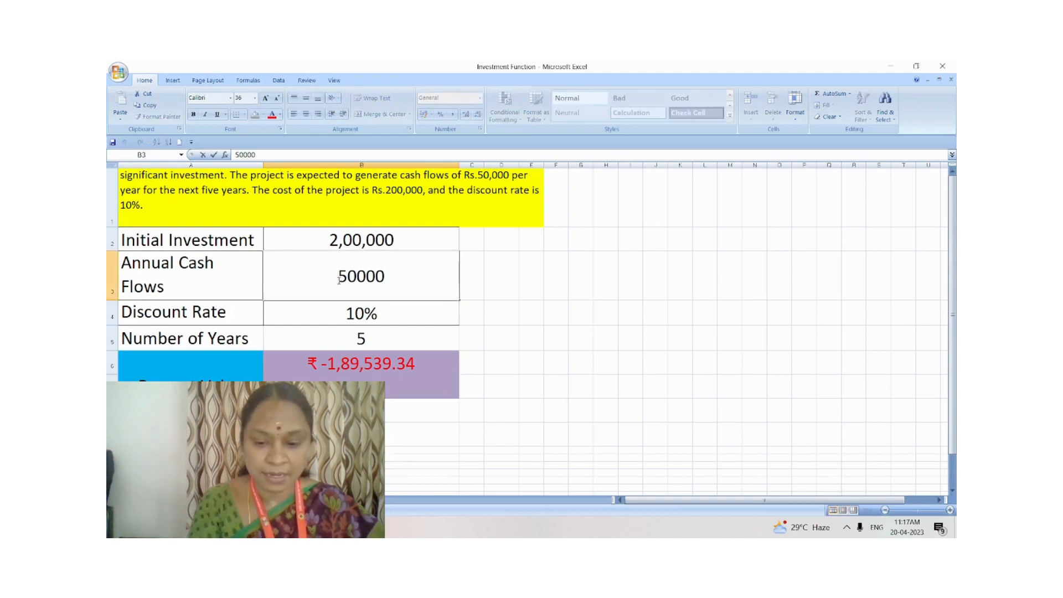
type("(")
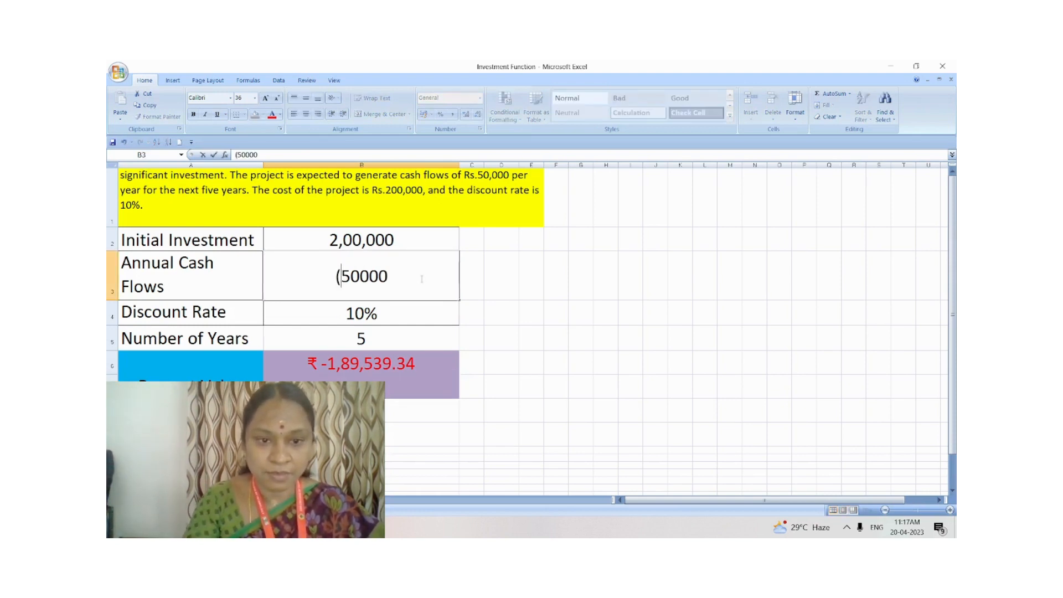
left_click(422, 279)
type(")")
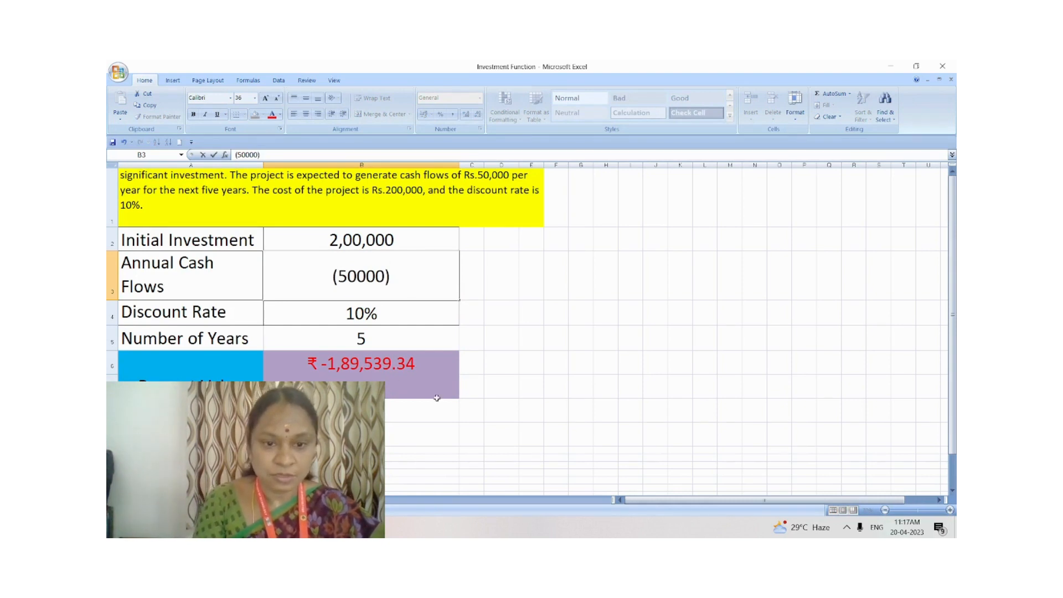
key("Return")
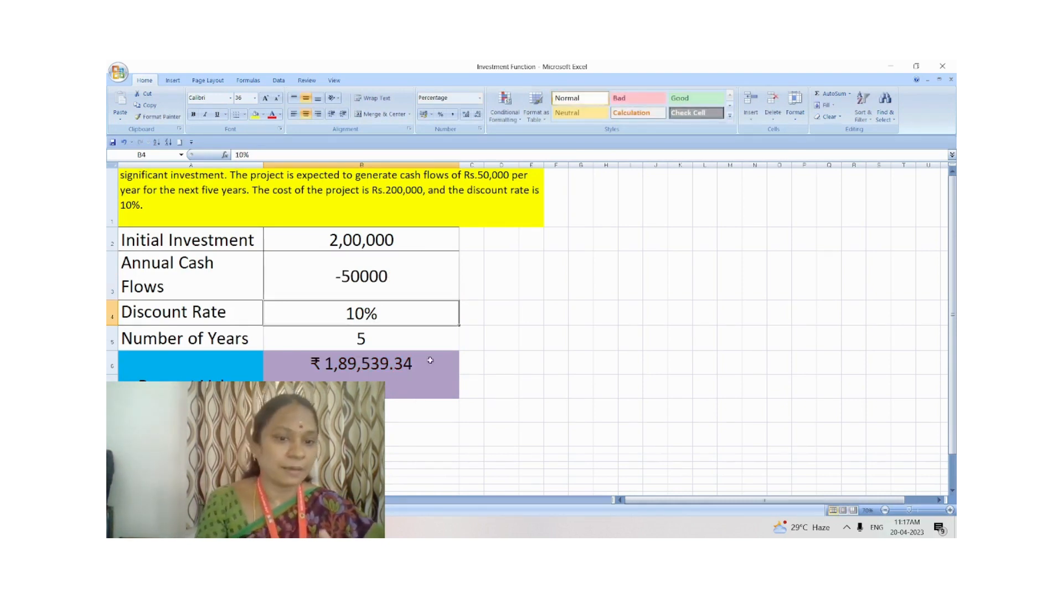
left_click(360, 387)
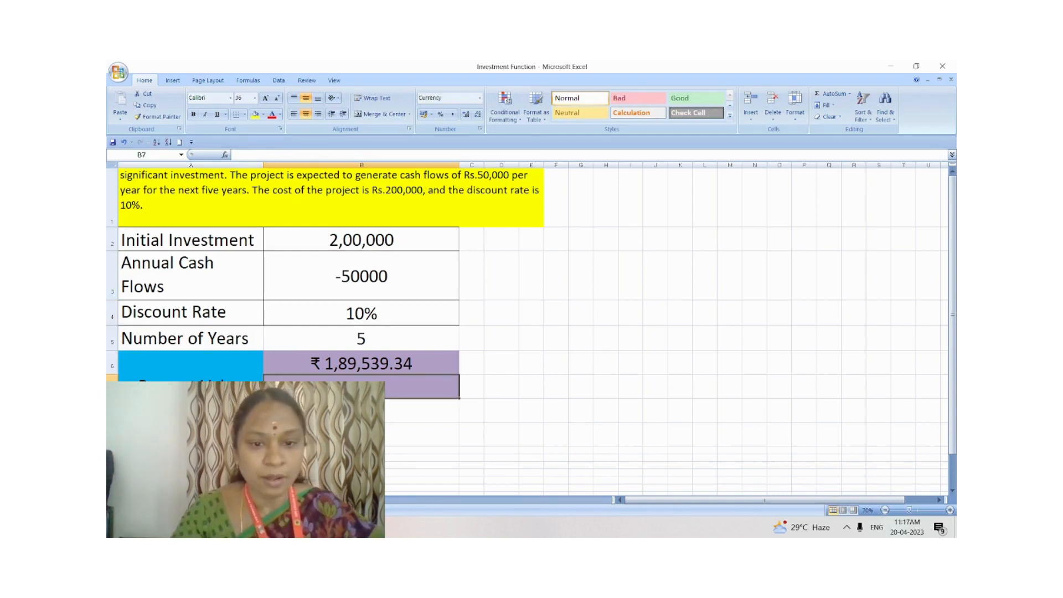
left_click(586, 267)
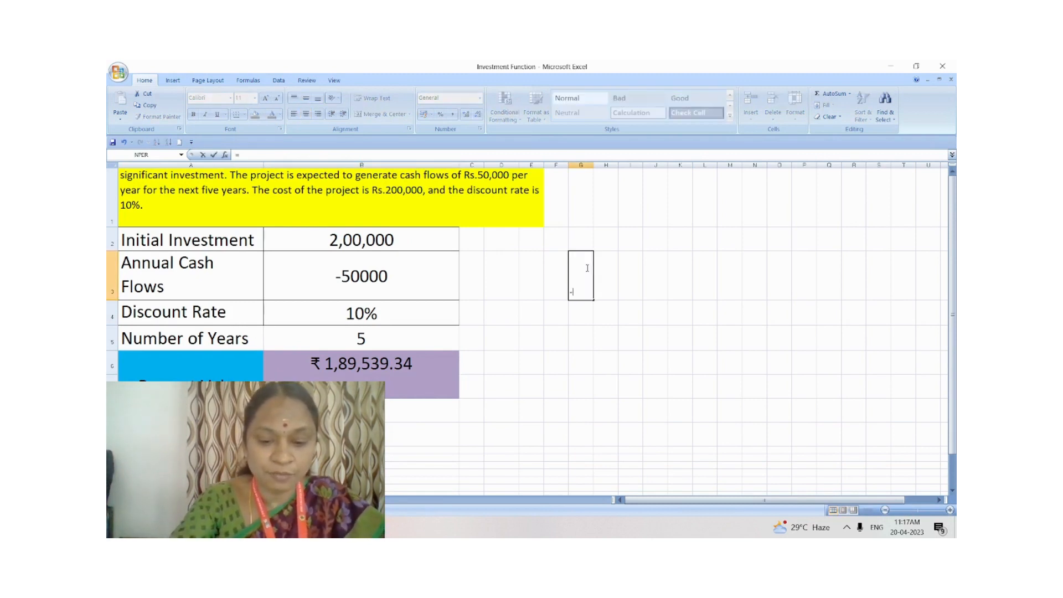
type("=50000")
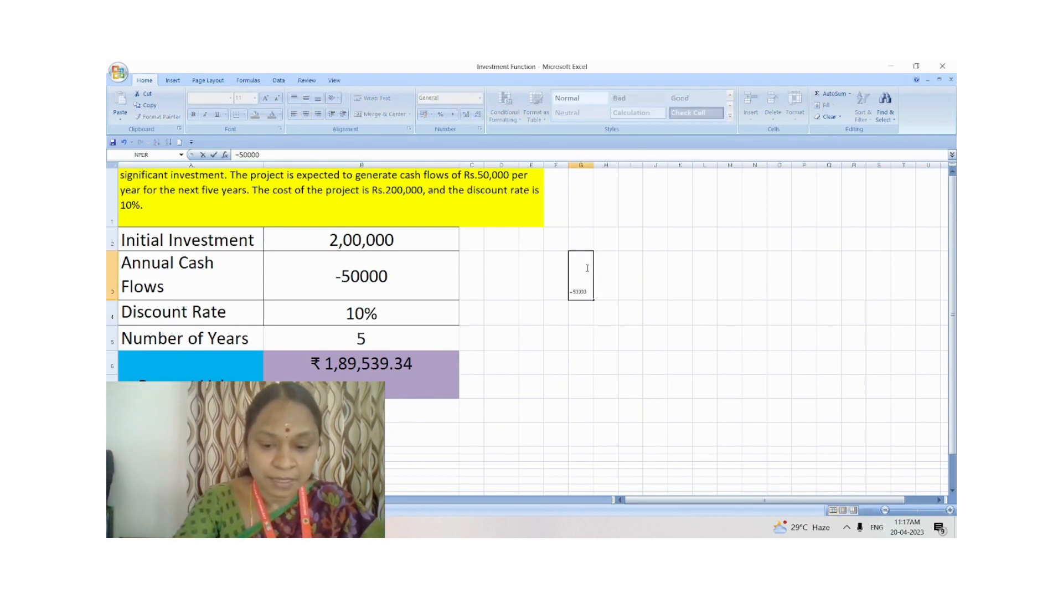
type("0")
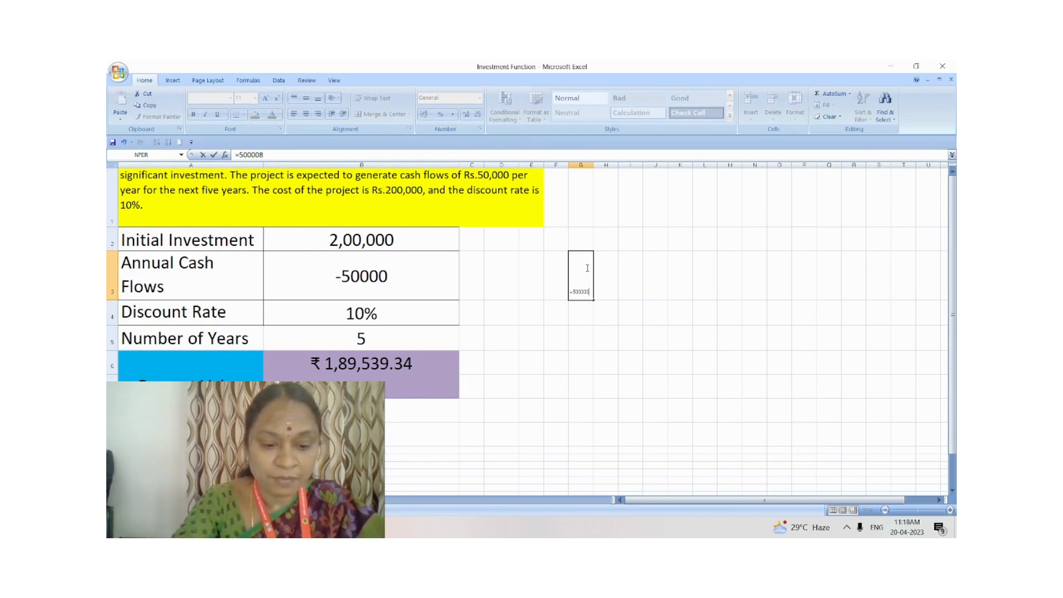
type("5")
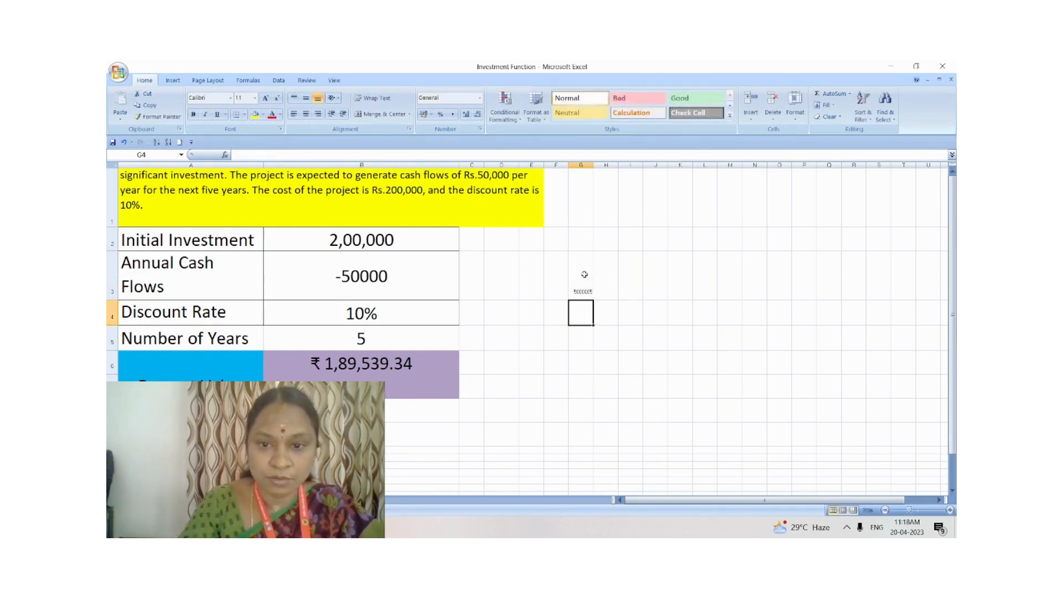
- Calculate the undiscounted five-year cash flows in cell G3 with the formula =50000*5, without a thousands separator
key("ctrl+Return")
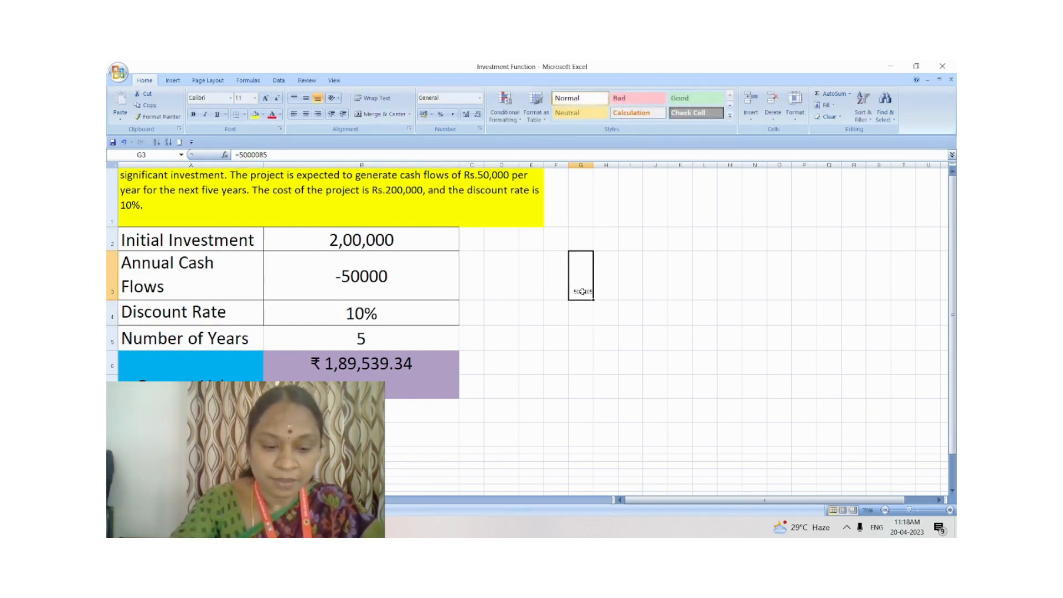
type("=50")
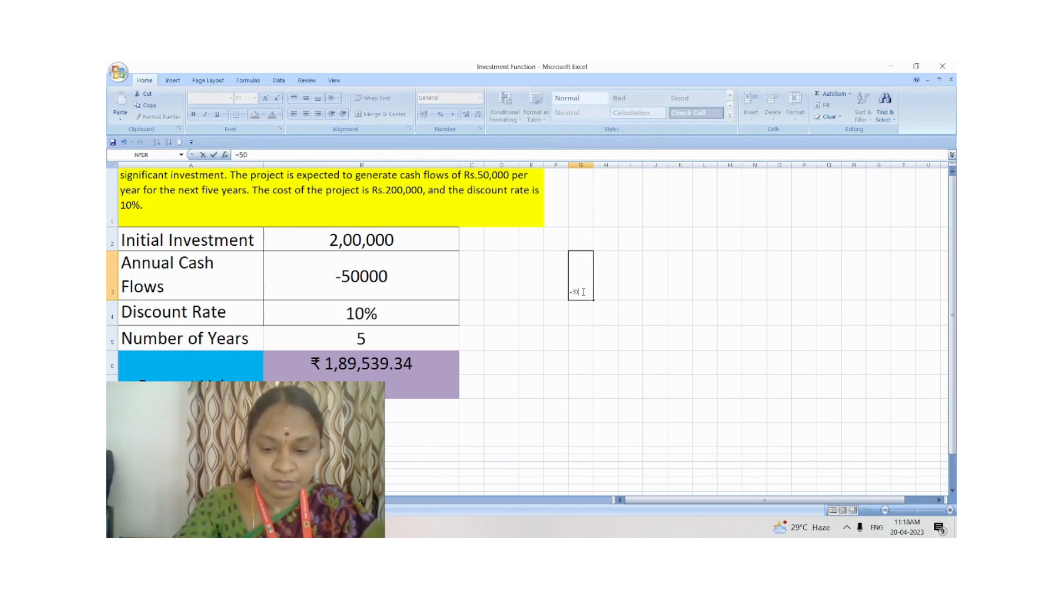
type(",000")
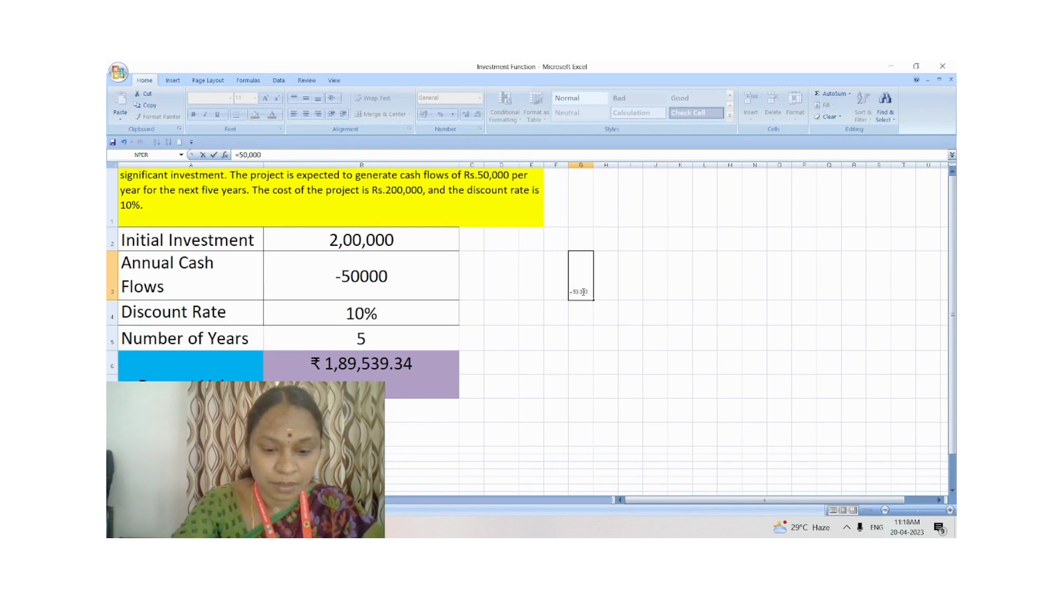
type("*5")
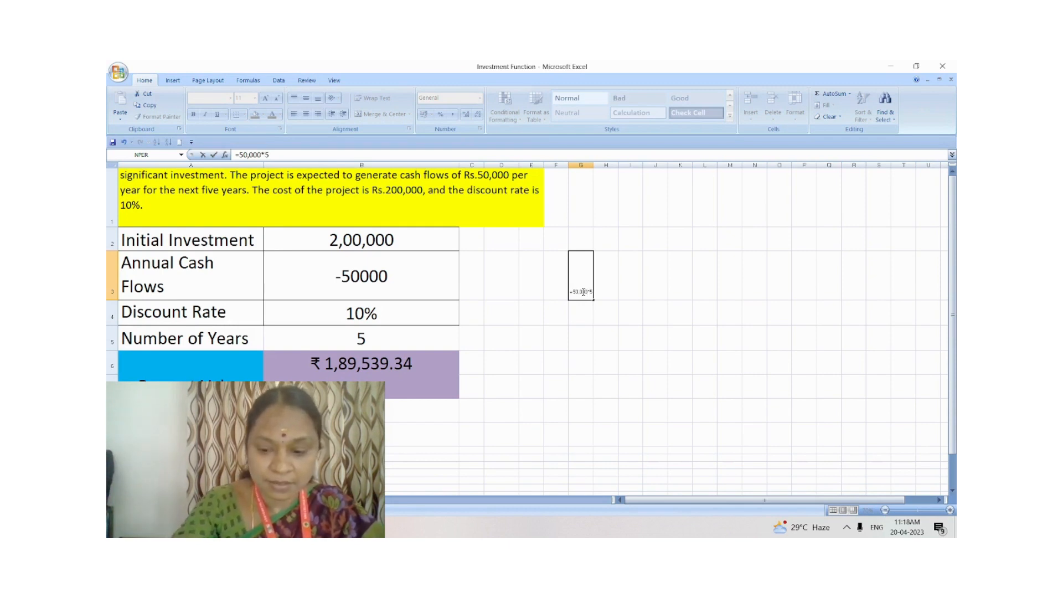
key("Return")
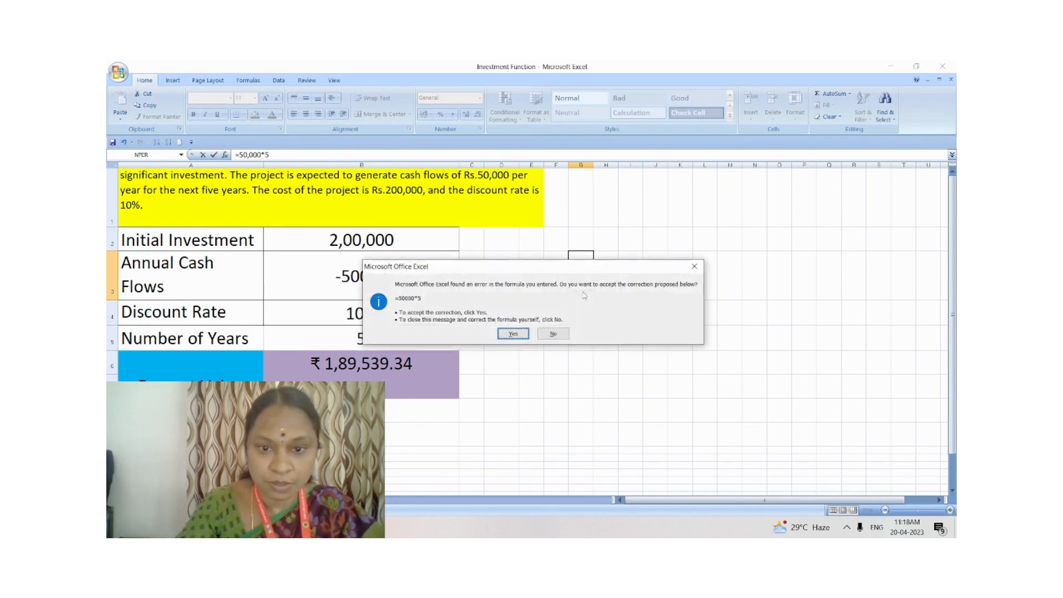
left_click(554, 334)
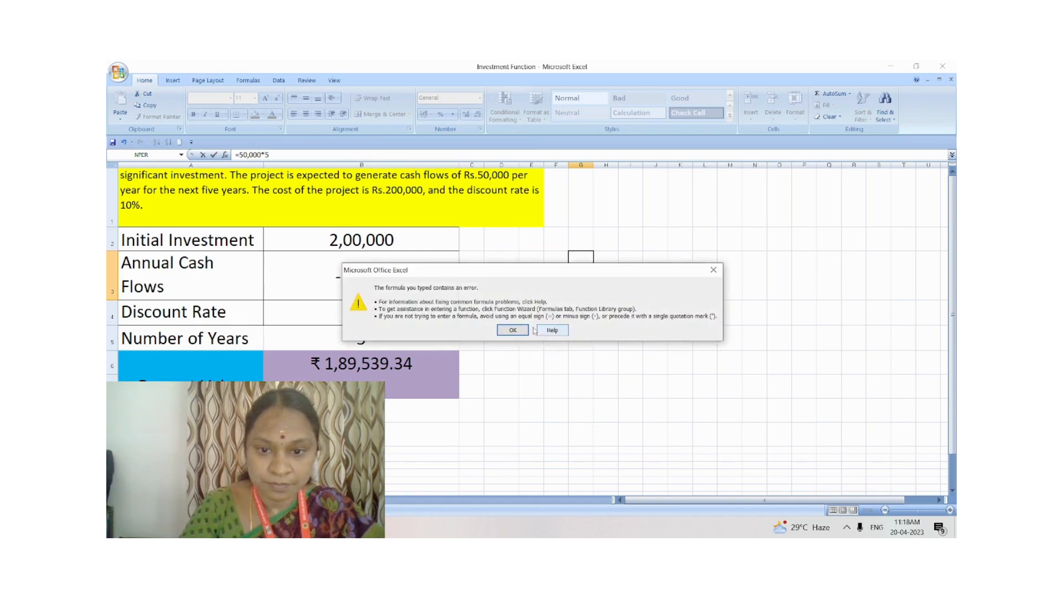
left_click(512, 330)
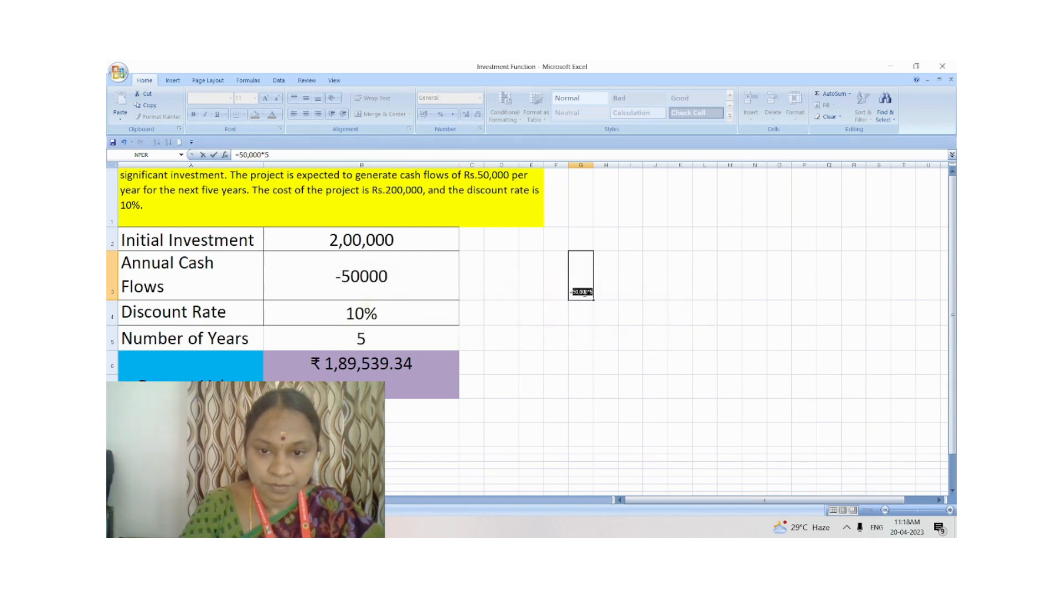
left_click(581, 293)
key("BackSpace")
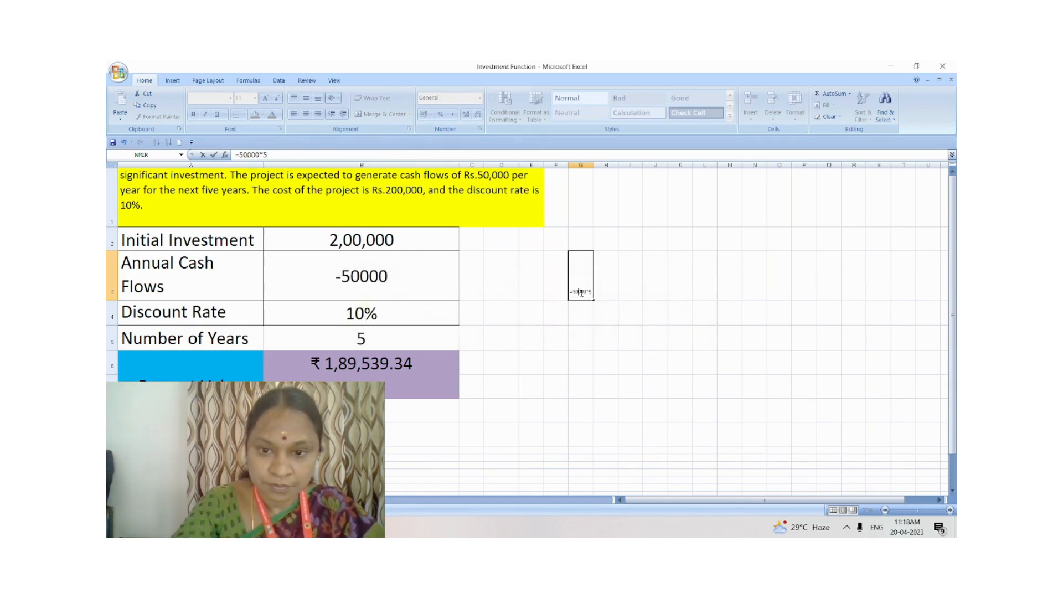
key("Return")
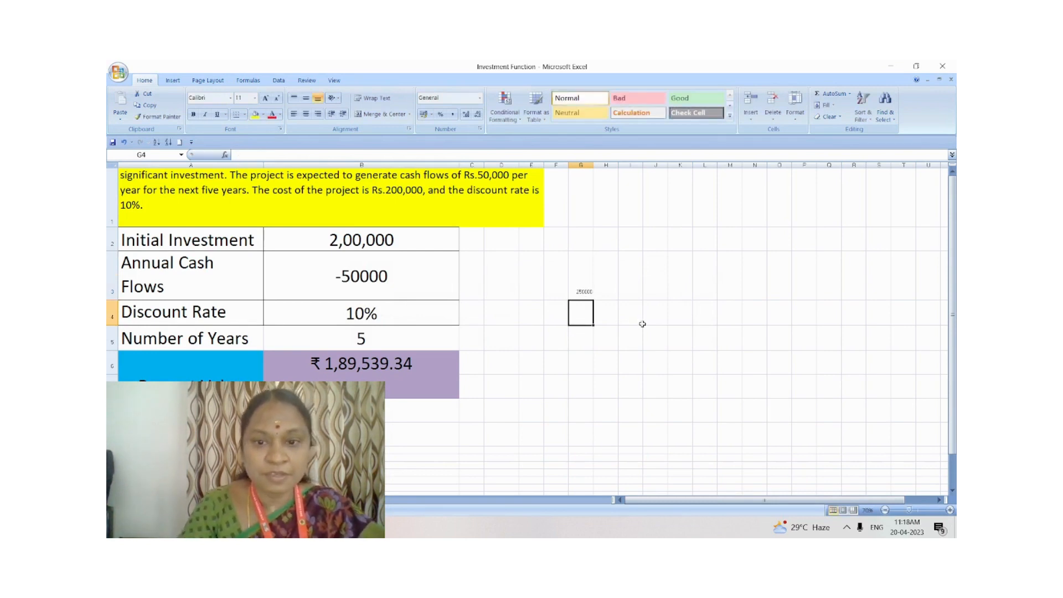
- Increase the font size of the five-year cash flow amount in cell G3 to 24
left_click(587, 291)
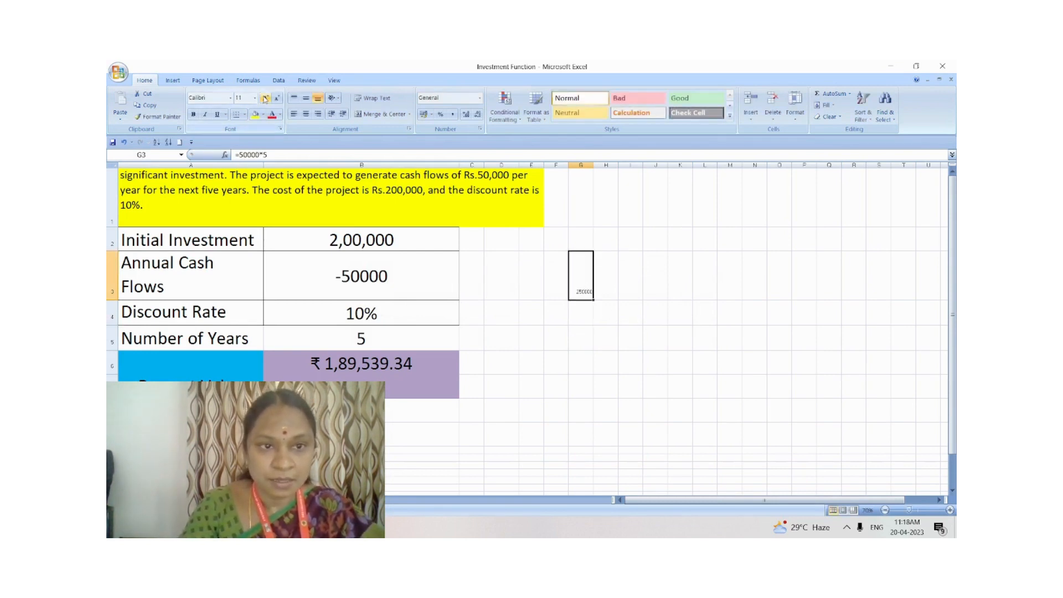
left_click(265, 97)
left_click(265, 98)
left_click(265, 97)
left_click(265, 98)
left_click(265, 98)
left_click(265, 98)
left_click(265, 99)
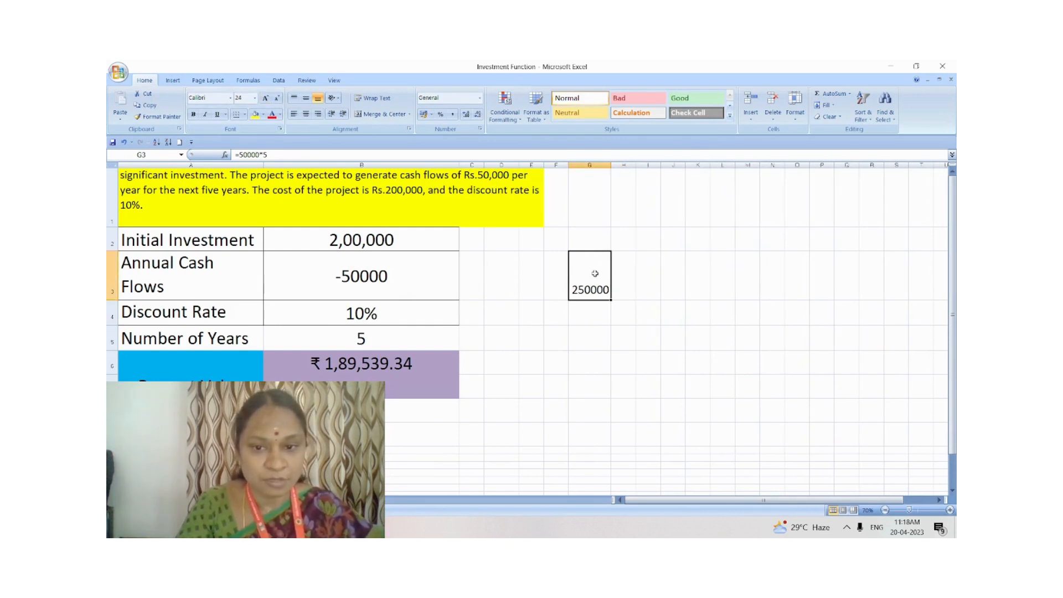
- Label the amount in G3 by entering "Total cash flow" in cell F3
left_click(553, 288)
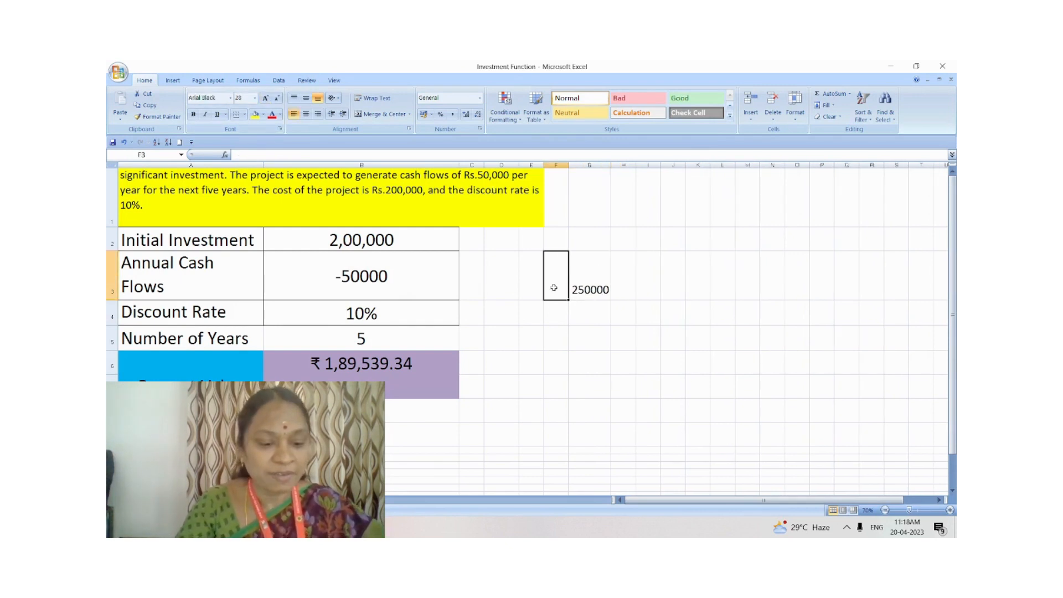
type("tO")
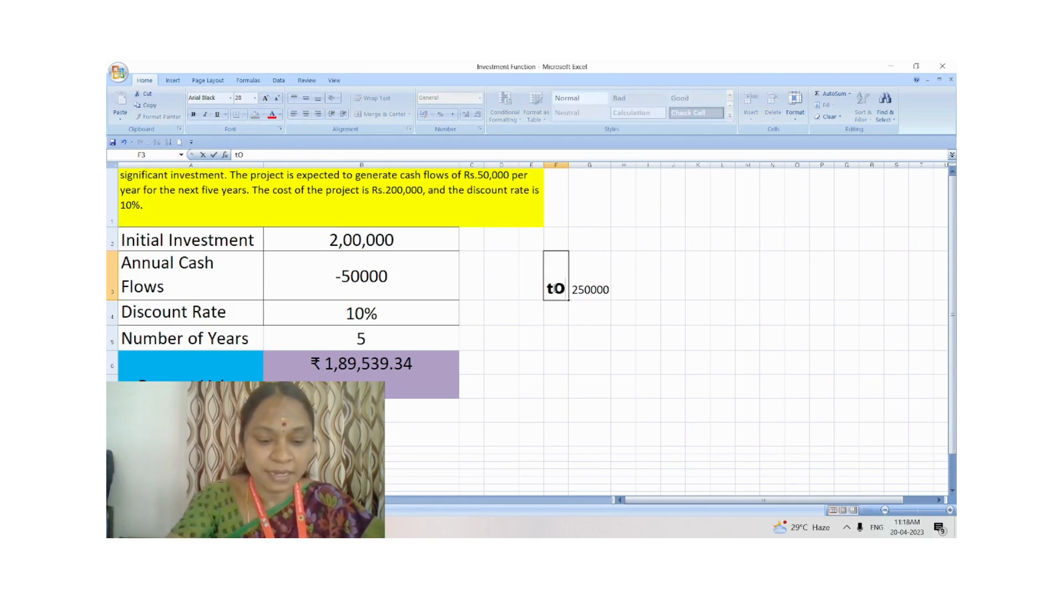
type("TAL ca")
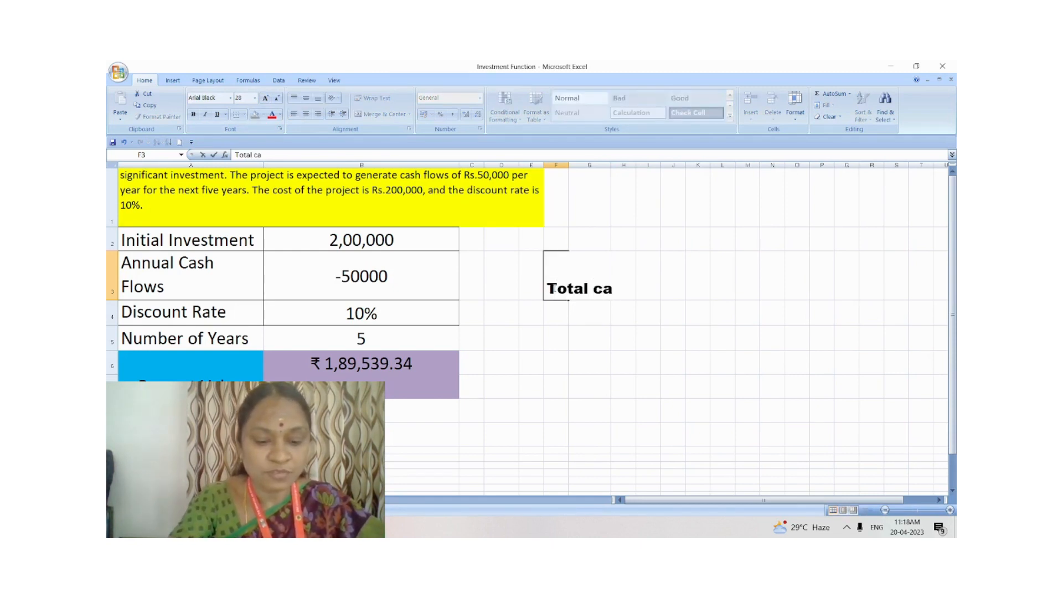
type("sh flow")
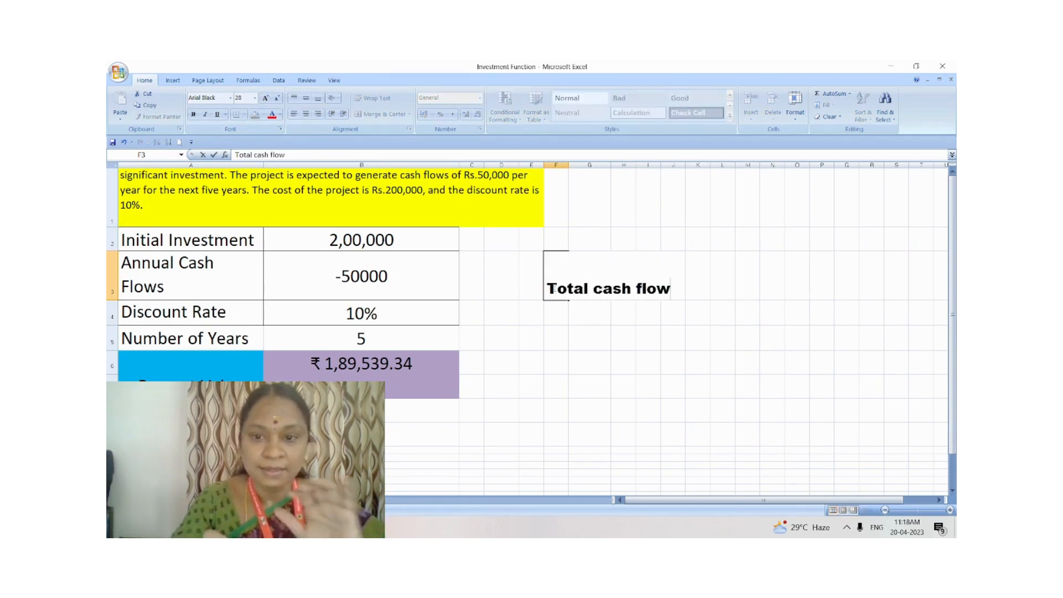
left_click(613, 381)
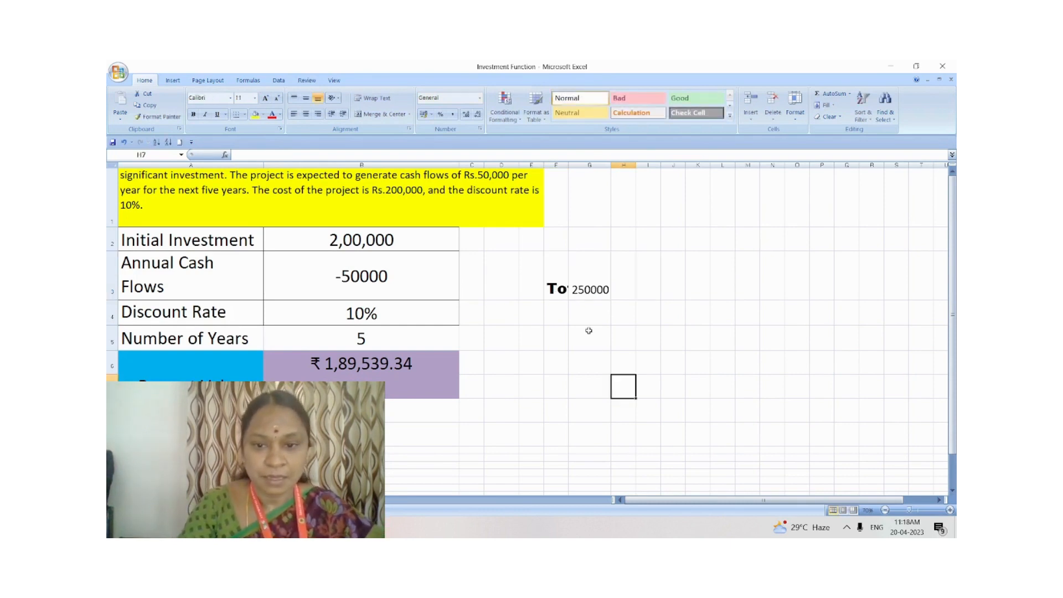
left_click(599, 280)
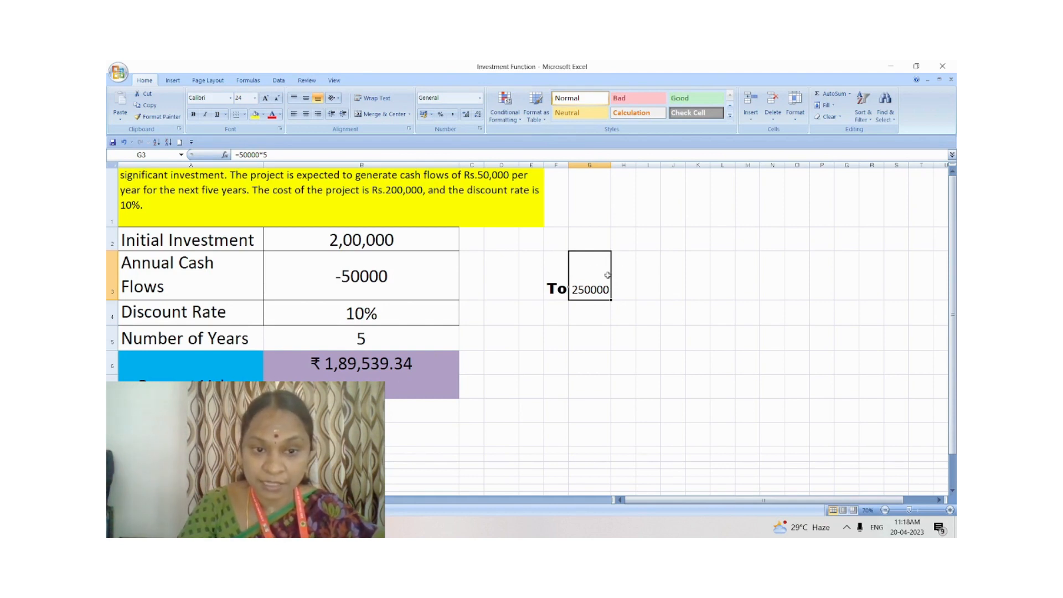
- Turn the present value formula in cell B6 into text by putting an apostrophe in front of it
left_click(366, 386)
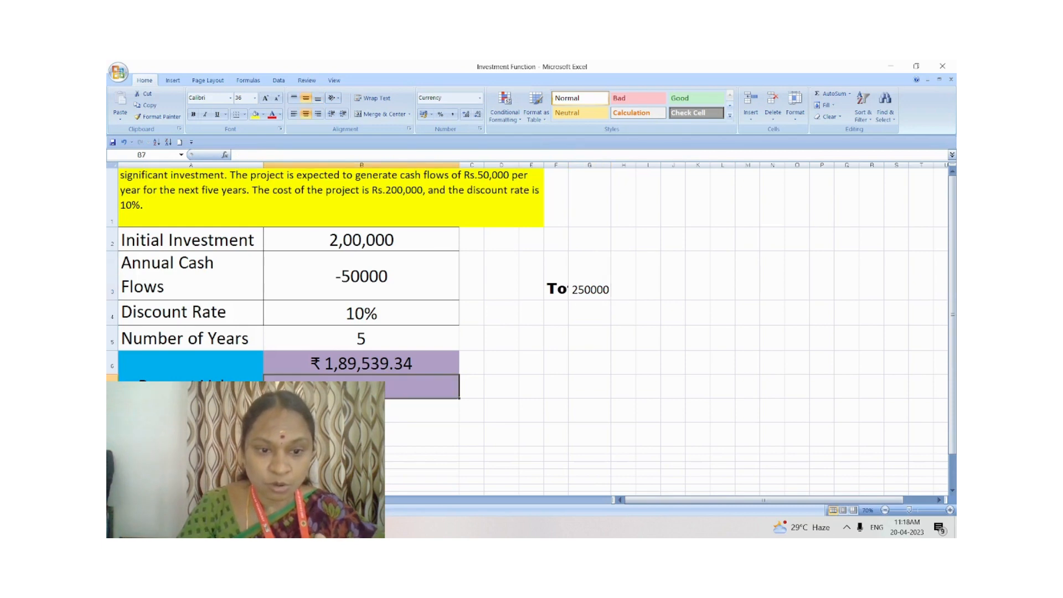
left_click(302, 363)
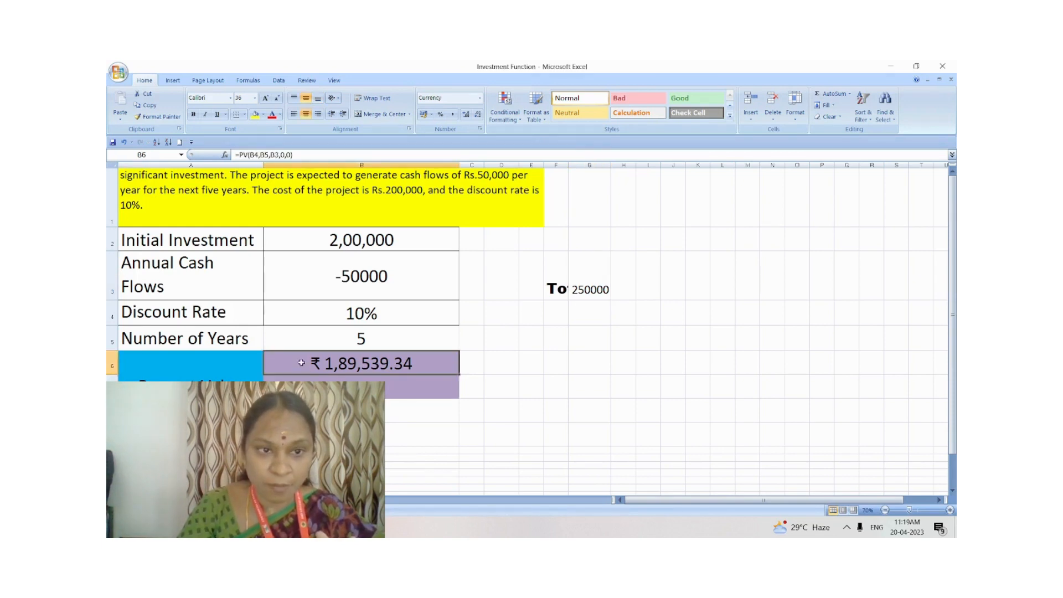
left_click(238, 156)
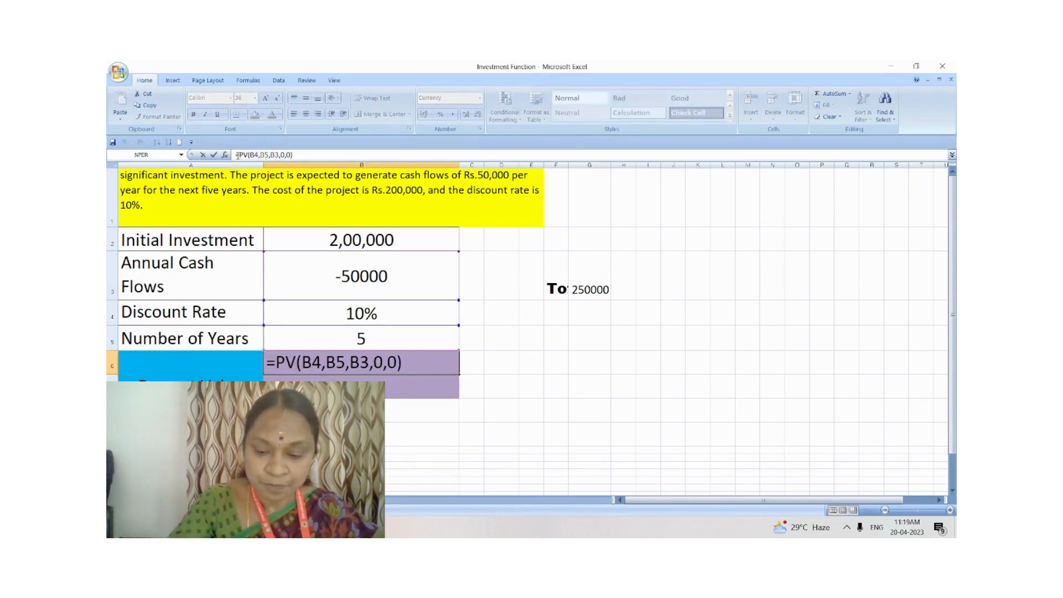
key("Return")
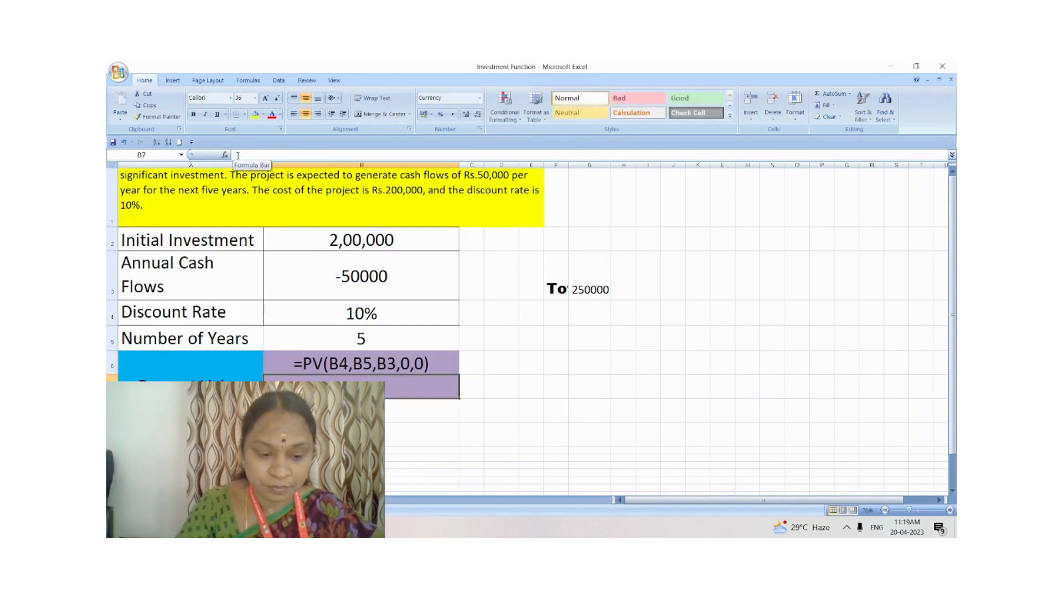
- Enter the same present value formula, =PV(B4,B5,B3,0,0), in cell B7 as a working formula without the leading apostrophe
type("'=PV(B4,B5,B3,0,0)")
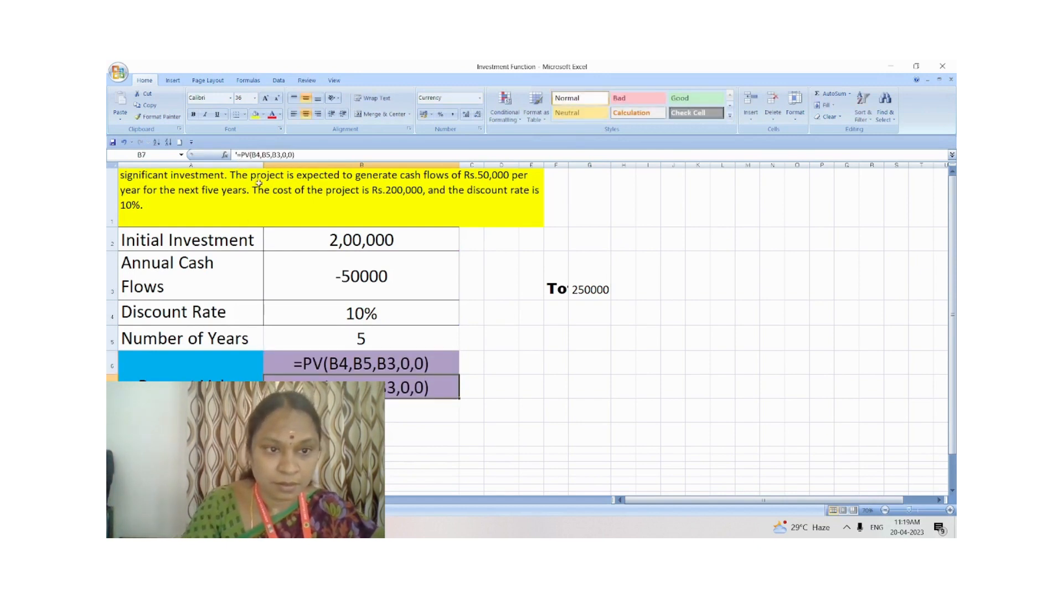
left_click(240, 154)
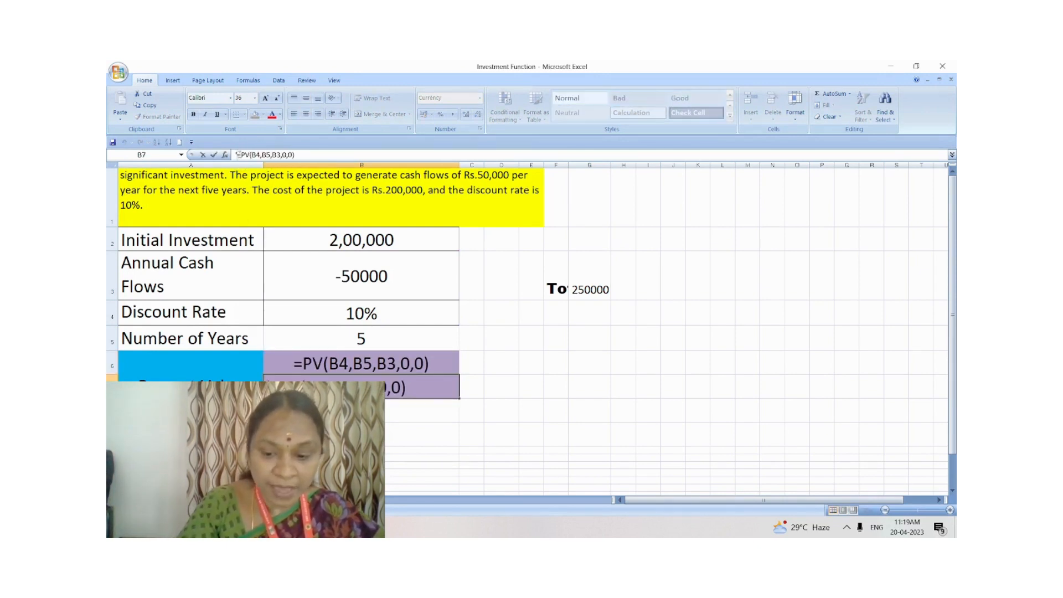
key("BackSpace")
key("Return")
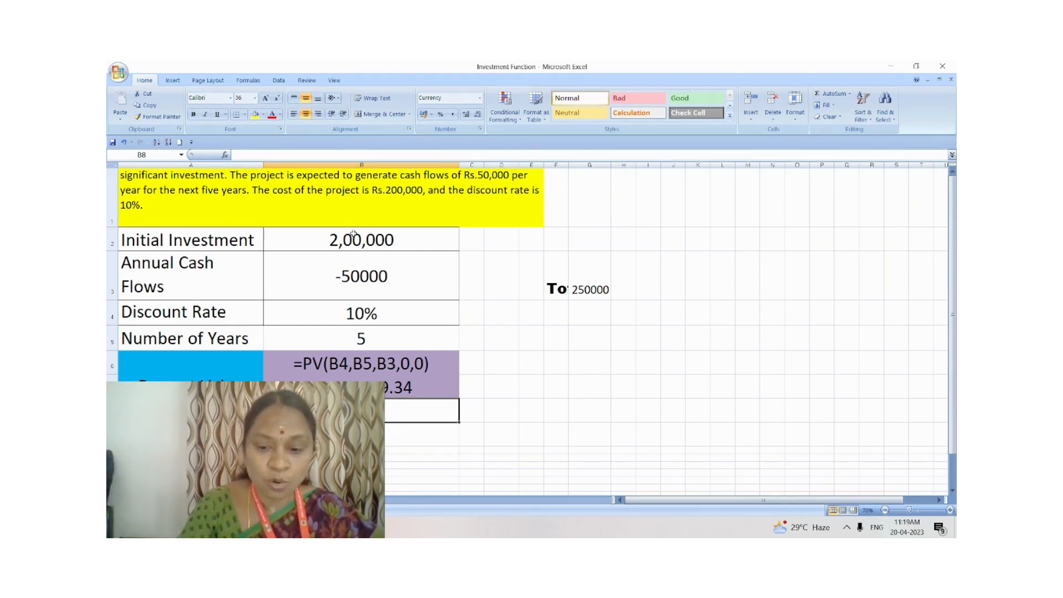
- Calculate the net present value in cell B8 by subtracting the initial investment from the present value with =B7-B2
type("=")
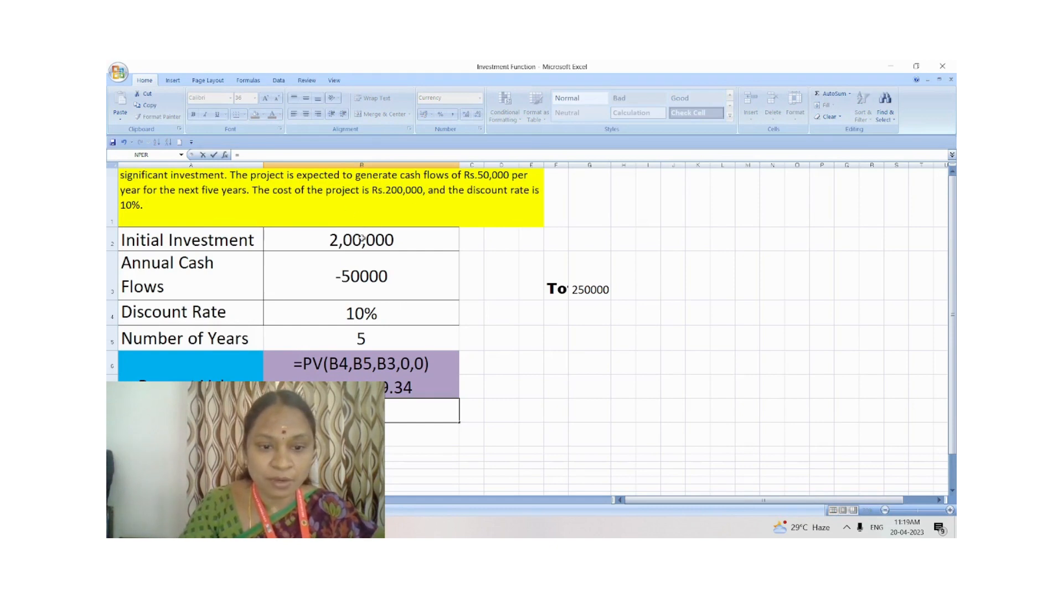
left_click(359, 388)
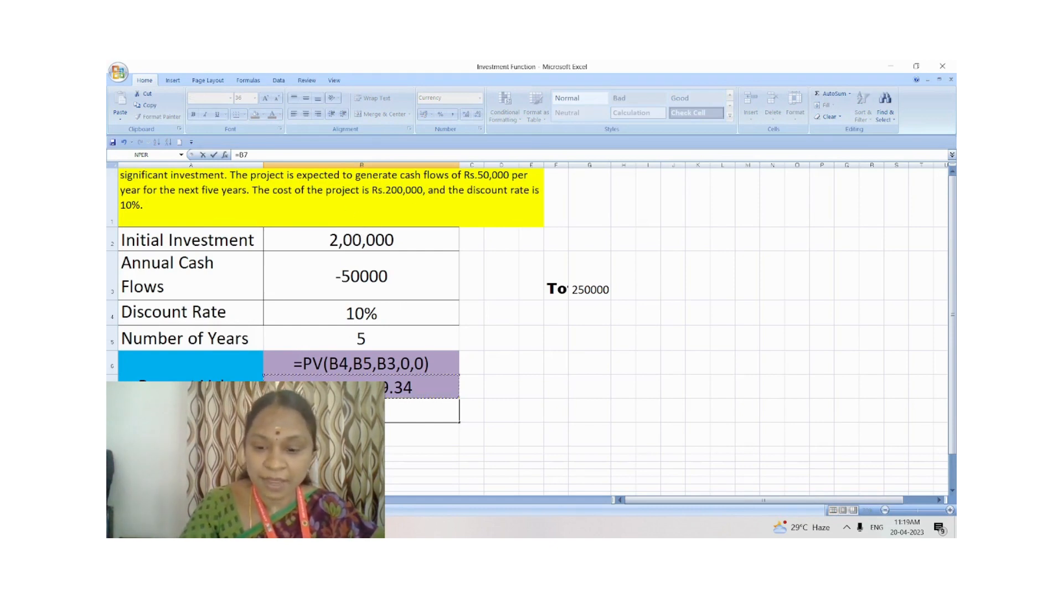
type("-")
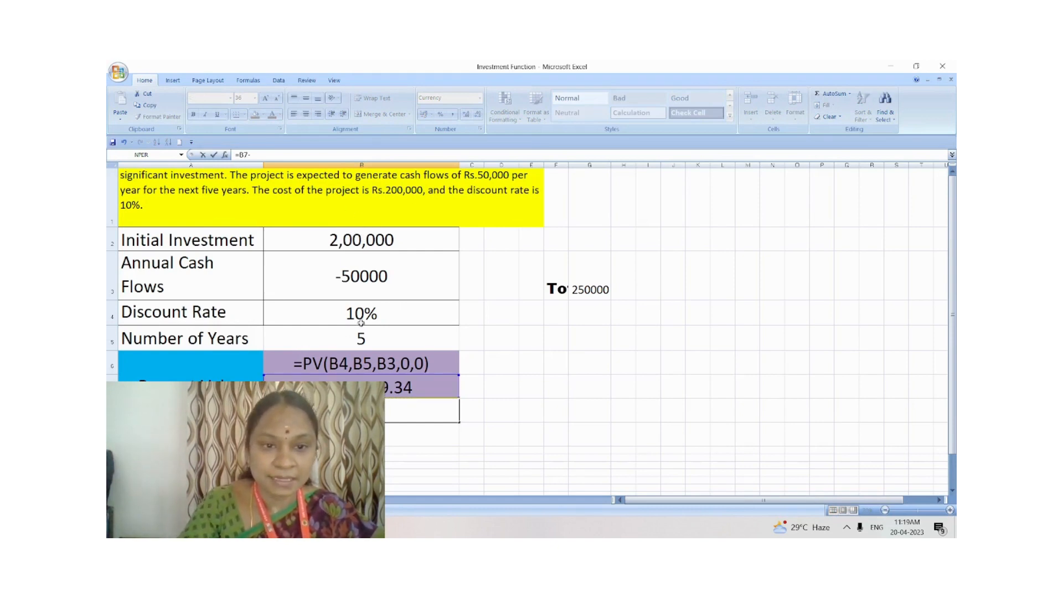
left_click(391, 248)
key("Return")
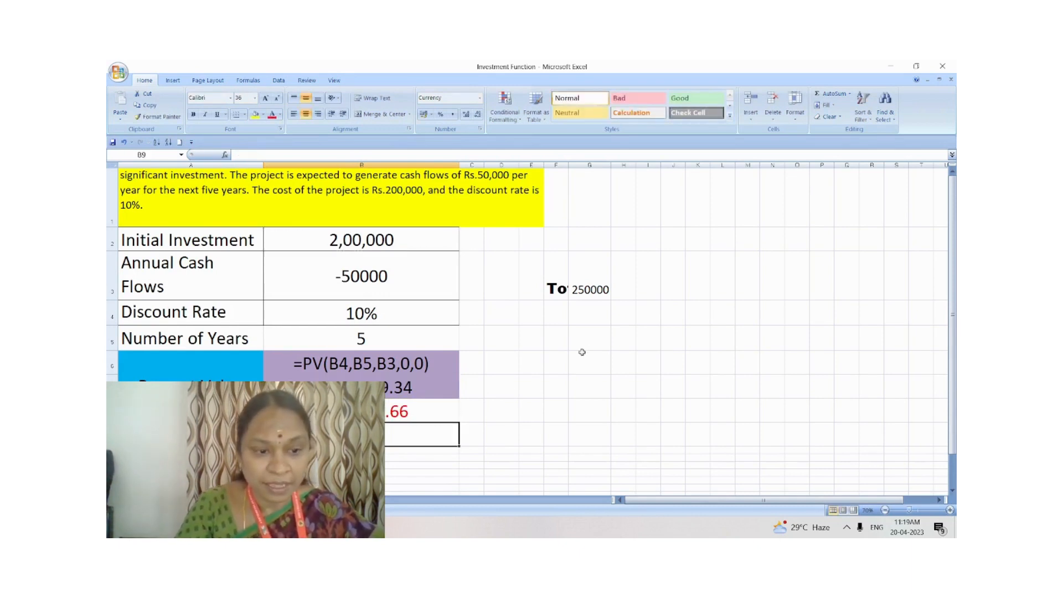
- Note the acceptance rule in row 8 by entering "Positive" in D8 and "Accept" in E8
left_click(499, 419)
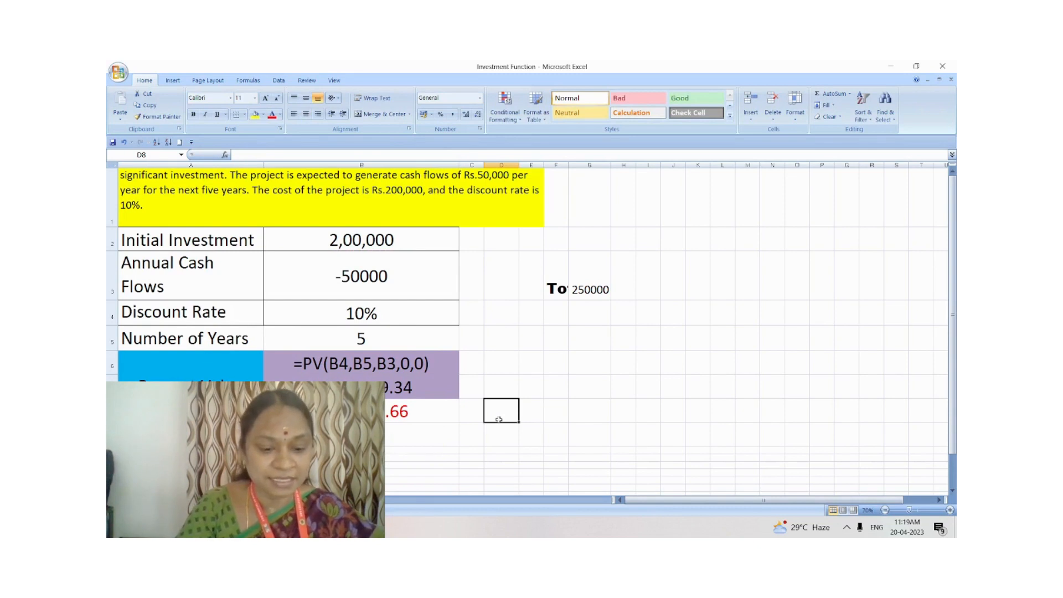
type("Posit")
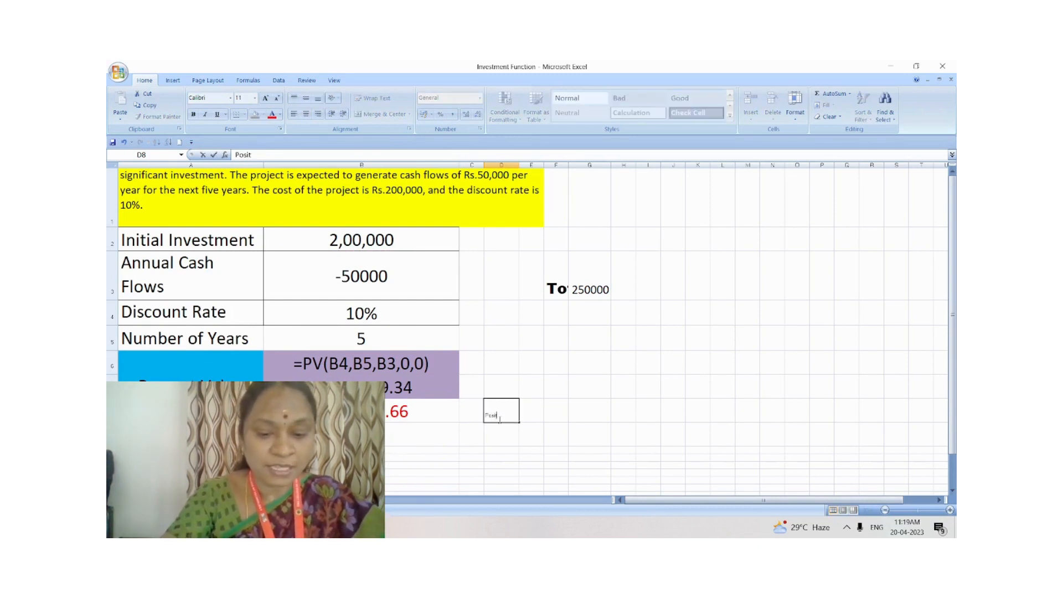
type("ive")
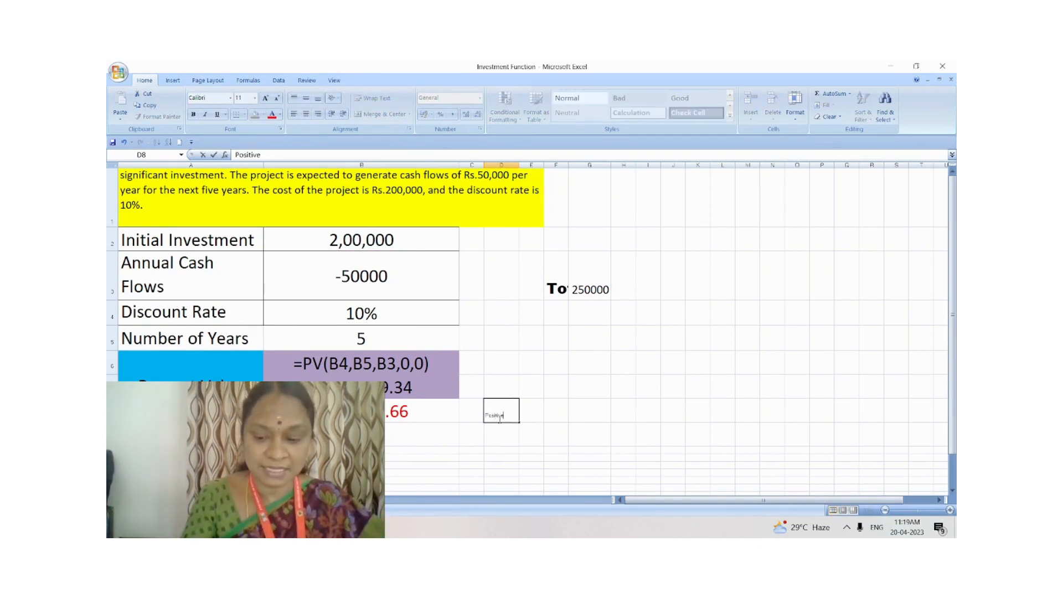
key("Tab")
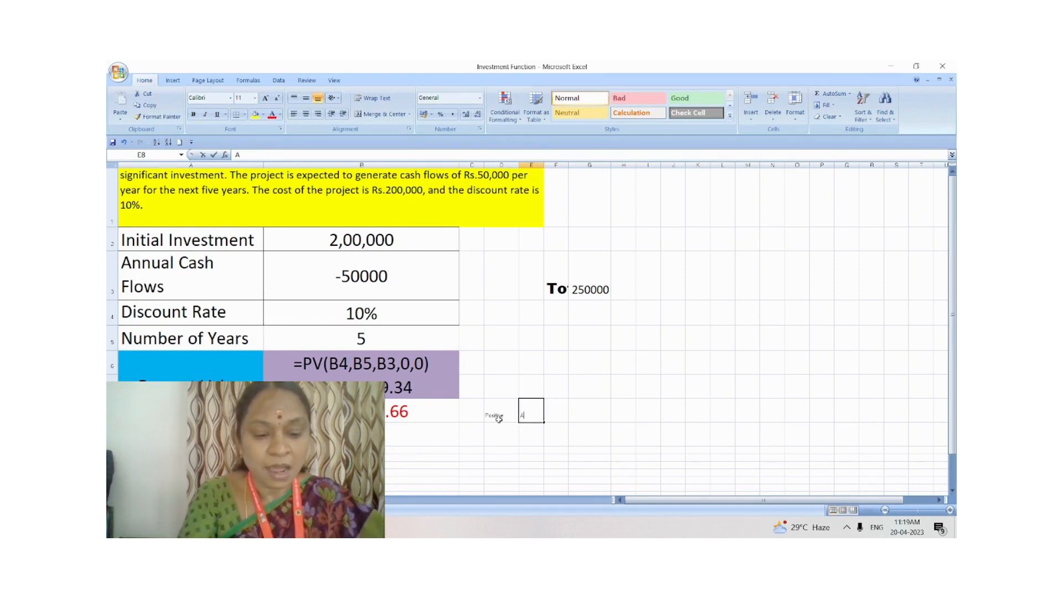
type("Accept")
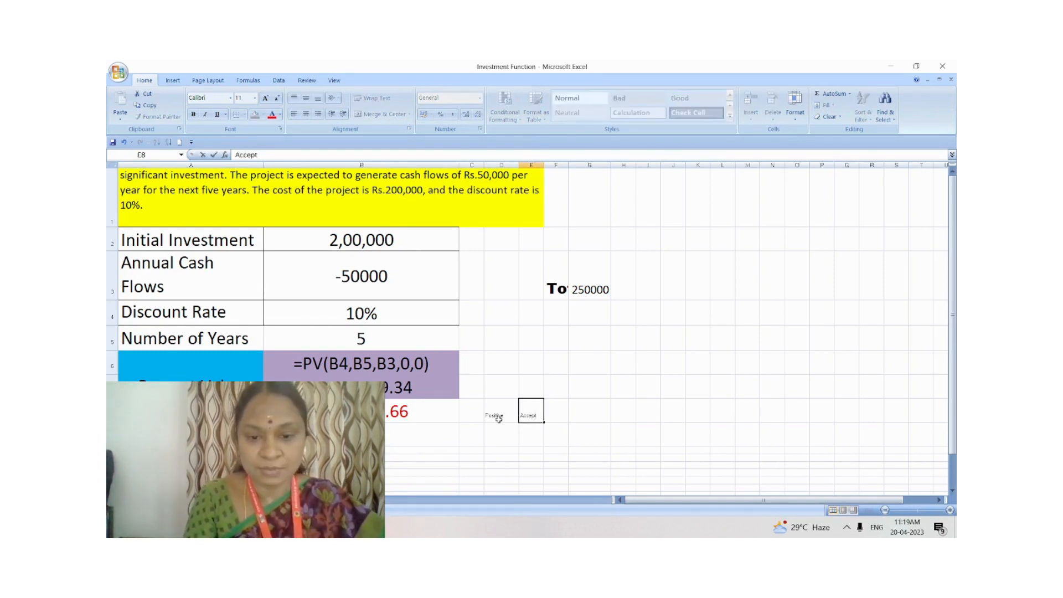
- Note the rejection rule in row 9 by entering "Negative" in D9 and "reject" in E9
left_click(490, 432)
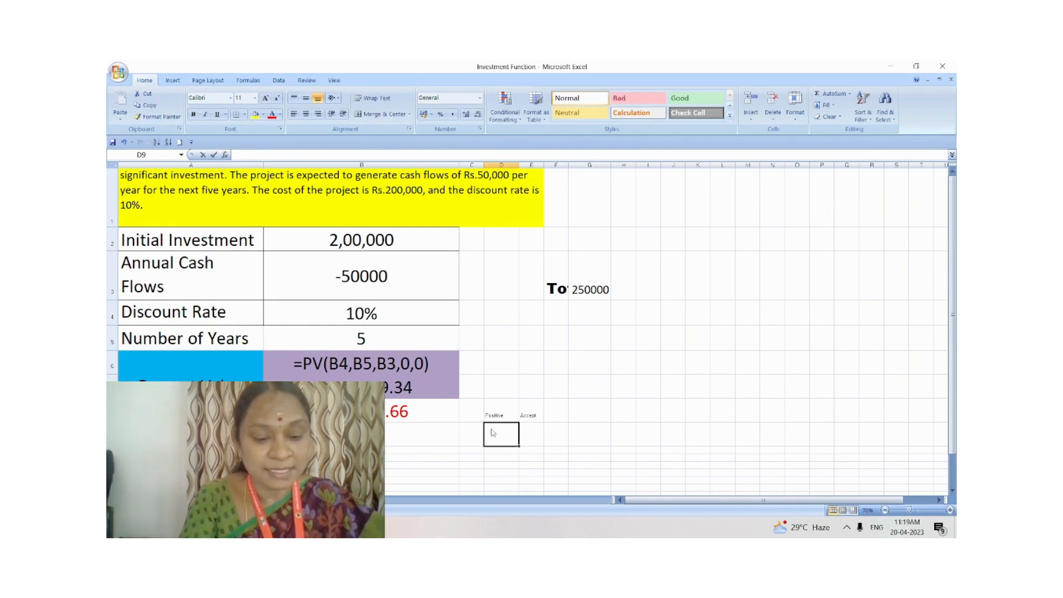
type("Negative")
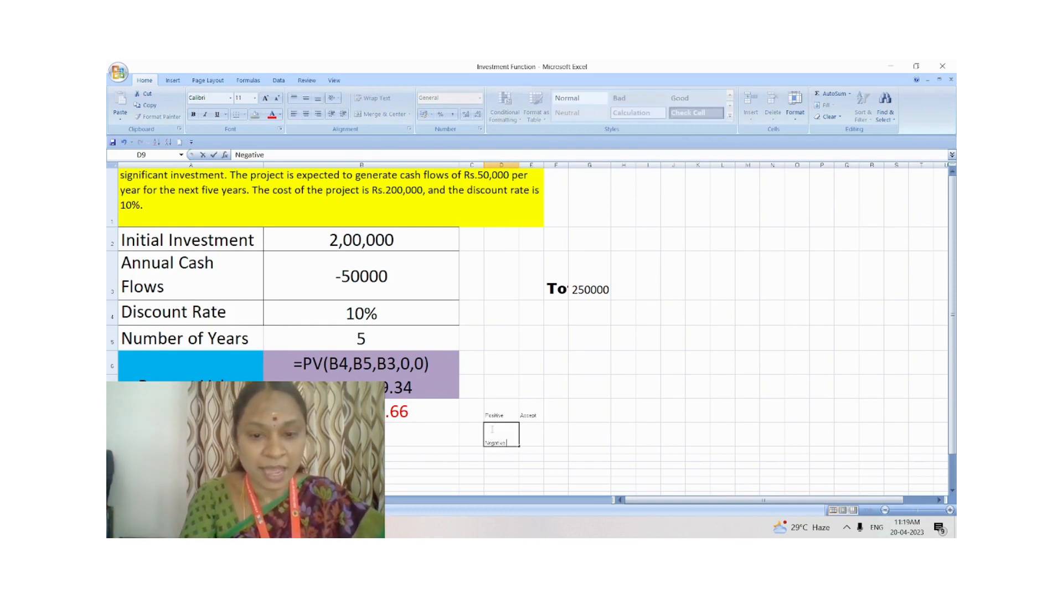
key("Tab")
type("rej")
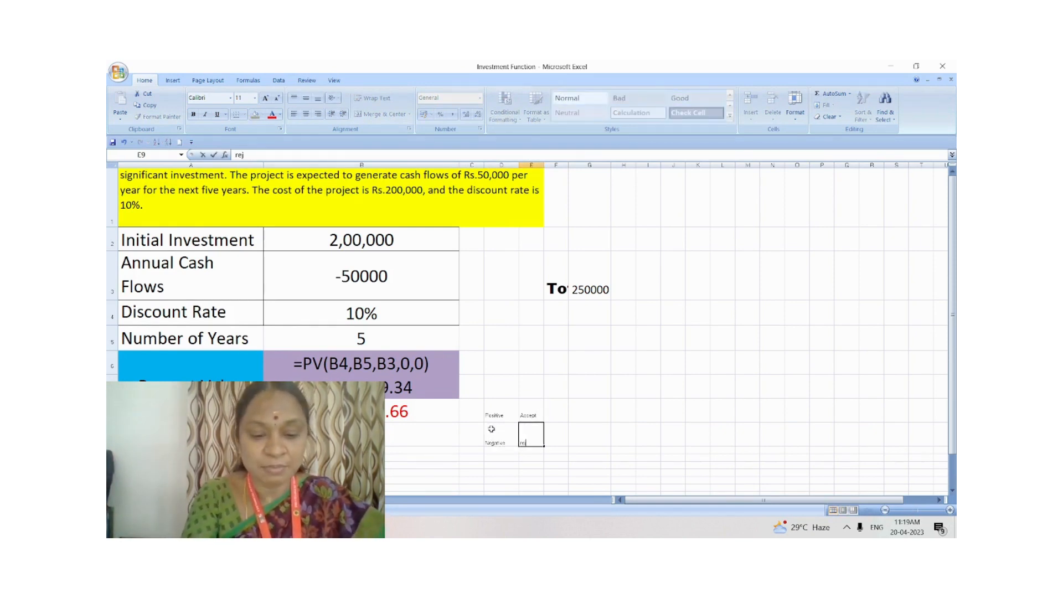
type("ect")
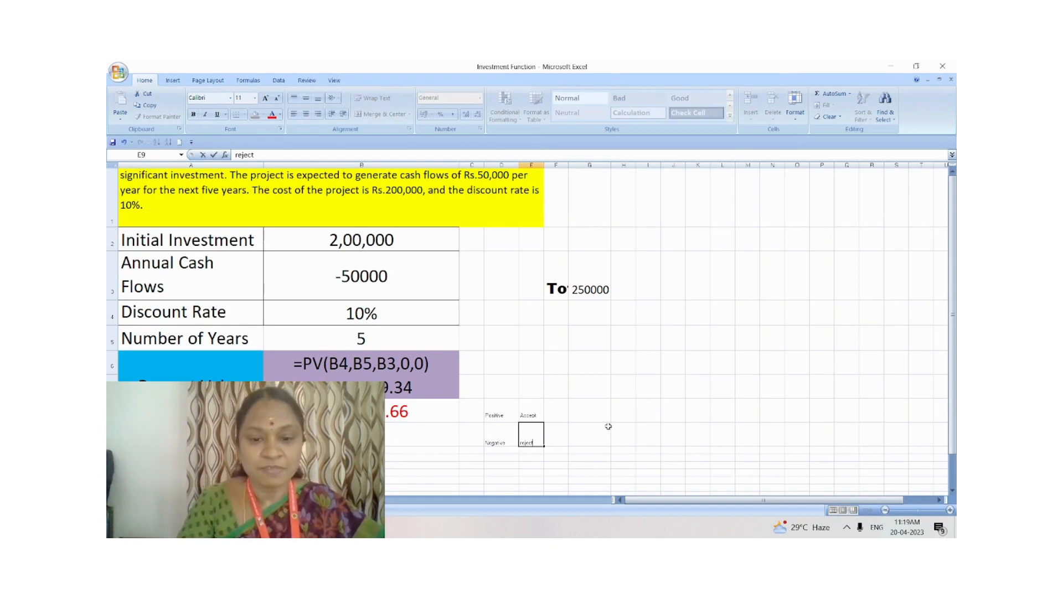
left_click(608, 426)
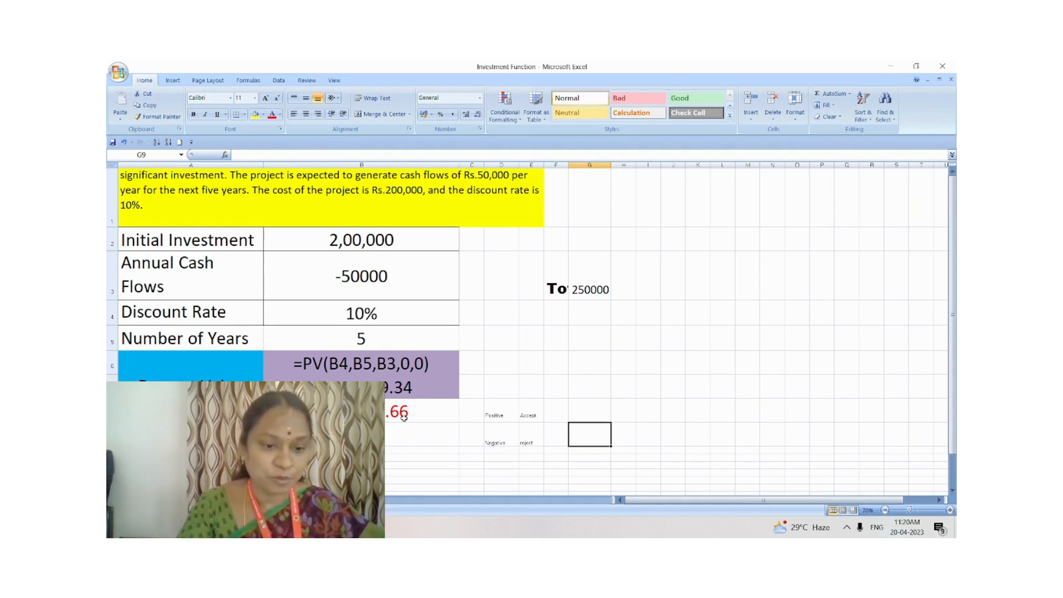
- Switch to the PowerPoint presentation and run the slide show from the current slide to "Step 3: Analyze the Results"
key("alt+Tab")
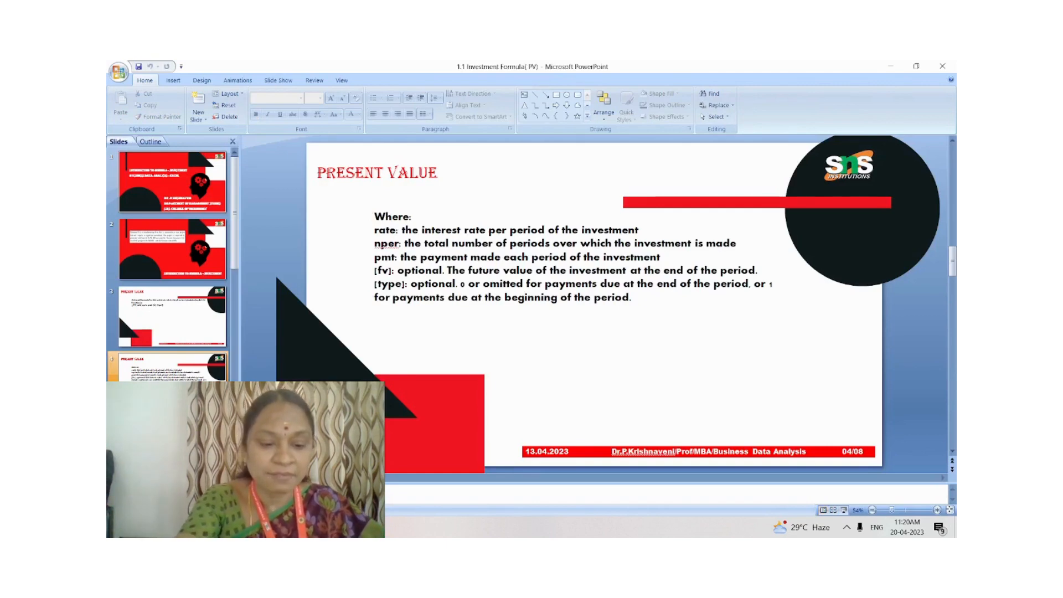
key("shift+F5")
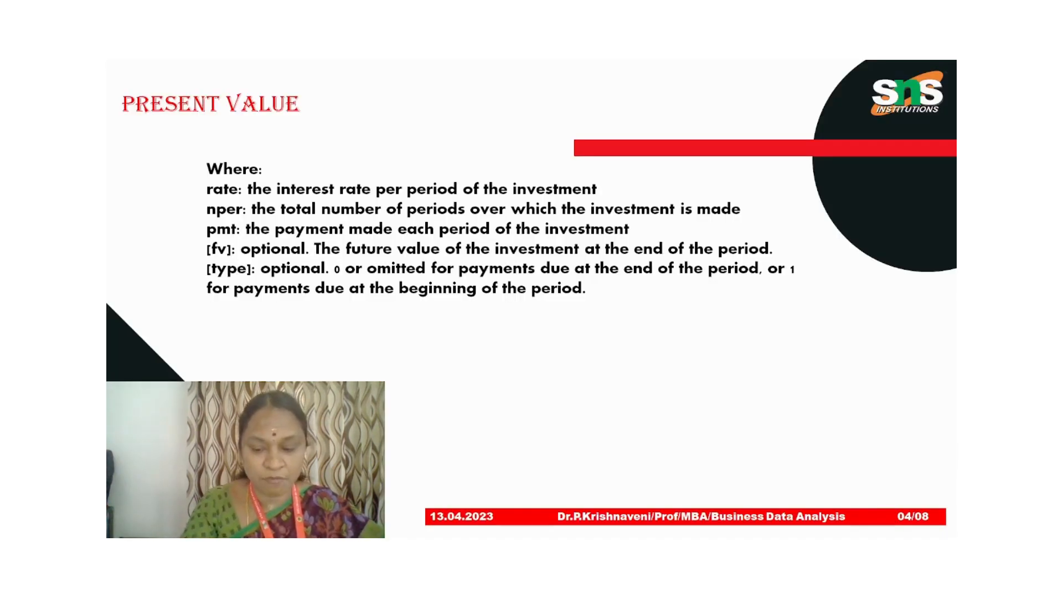
key("Right")
key("Right")
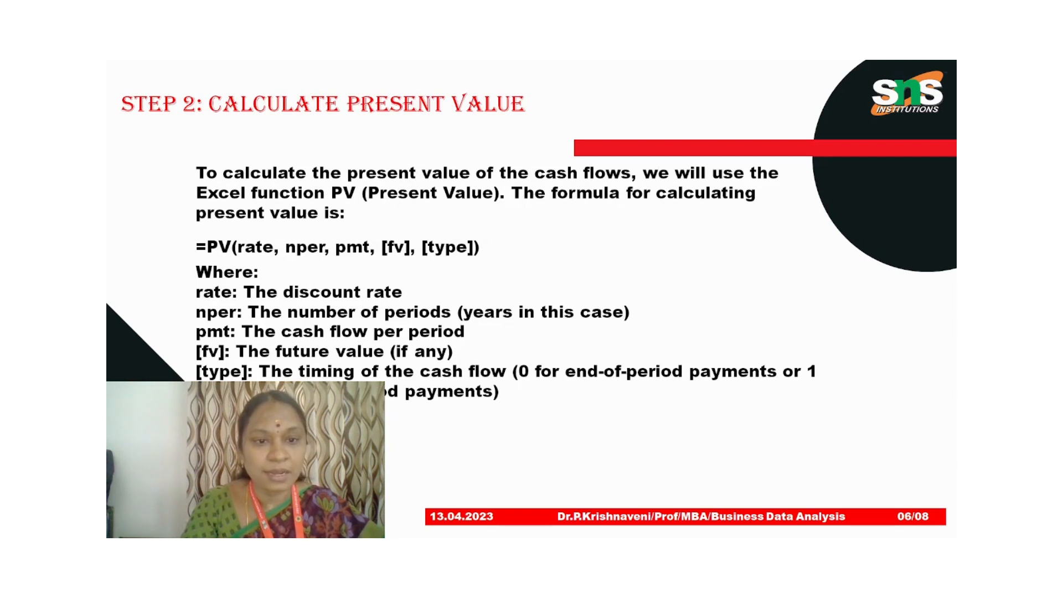
key("Right")
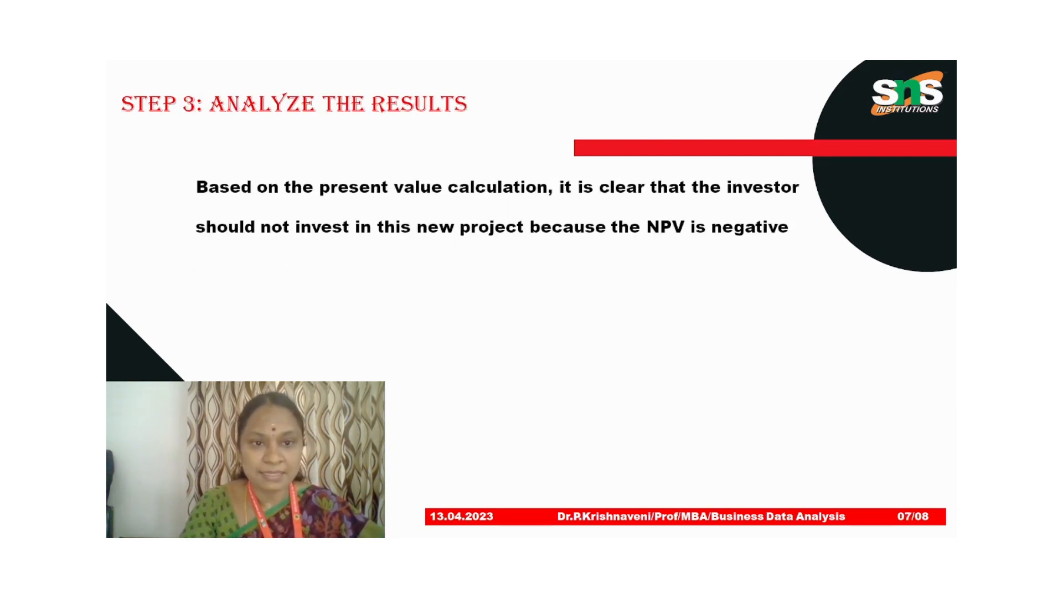